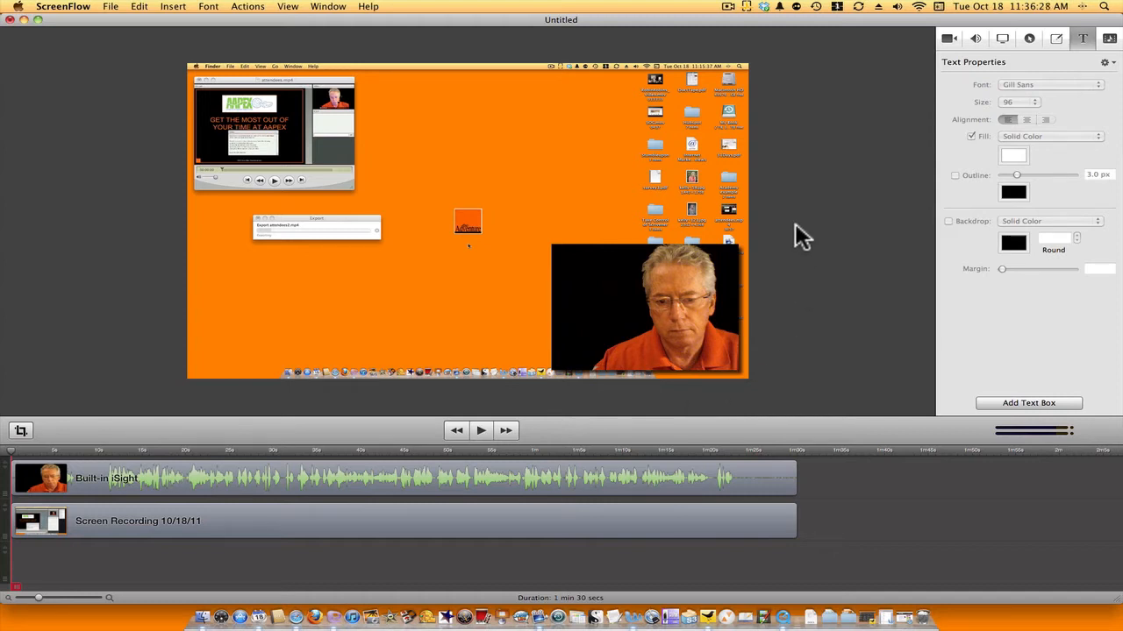
# Inspect the webcam and screen recording tracks and play the opening to find where the usable narration begins.
pyautogui.click(611, 477)
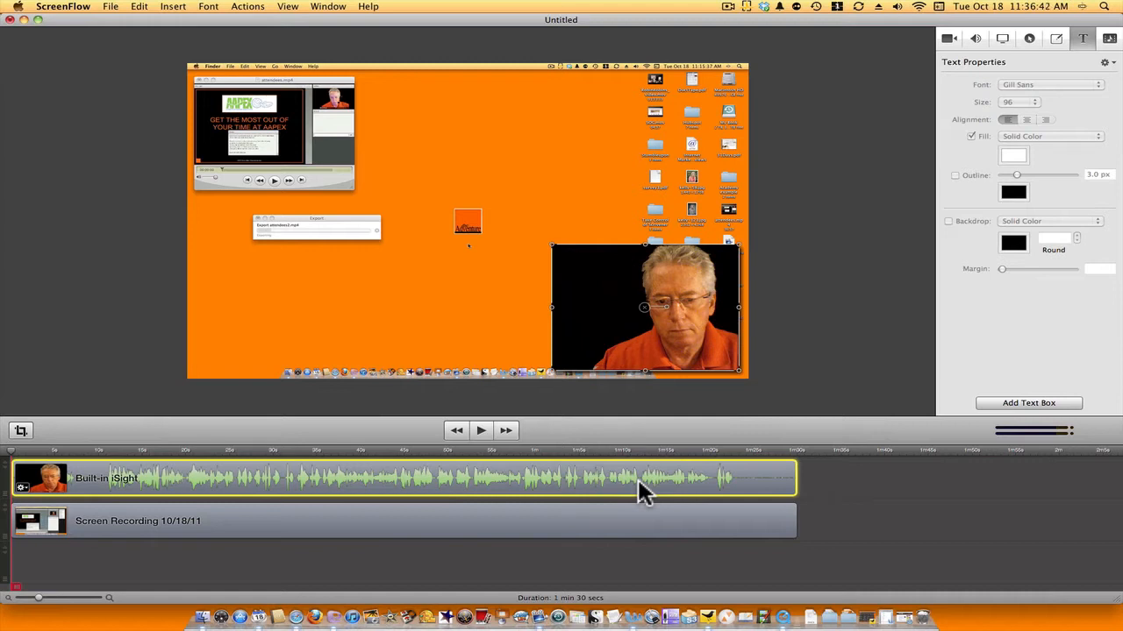
pyautogui.click(632, 514)
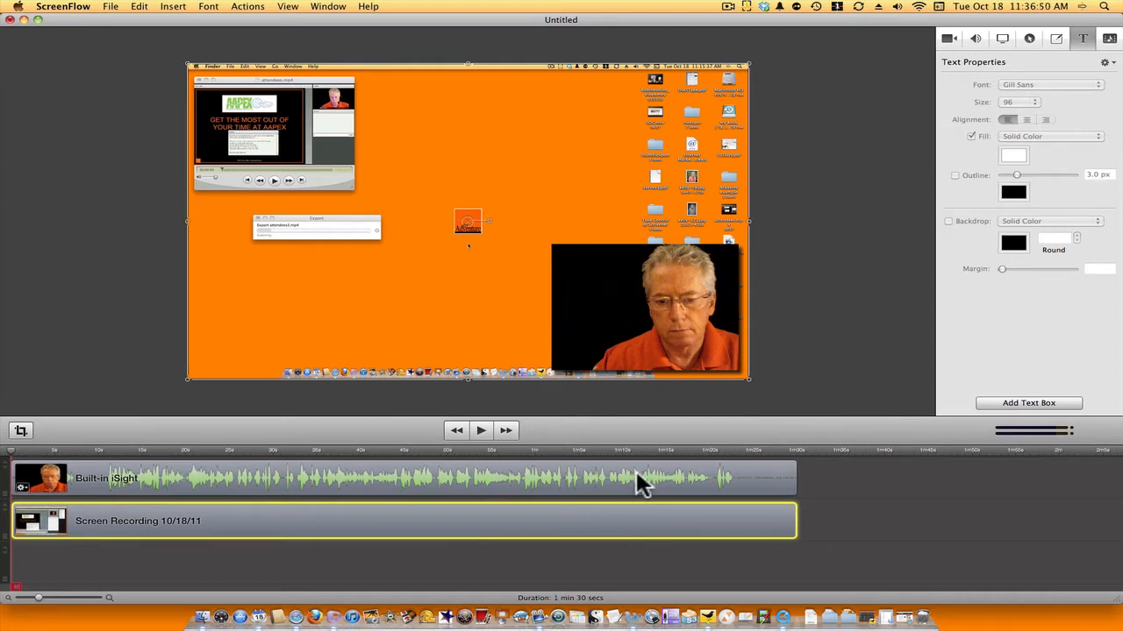
pyautogui.click(637, 475)
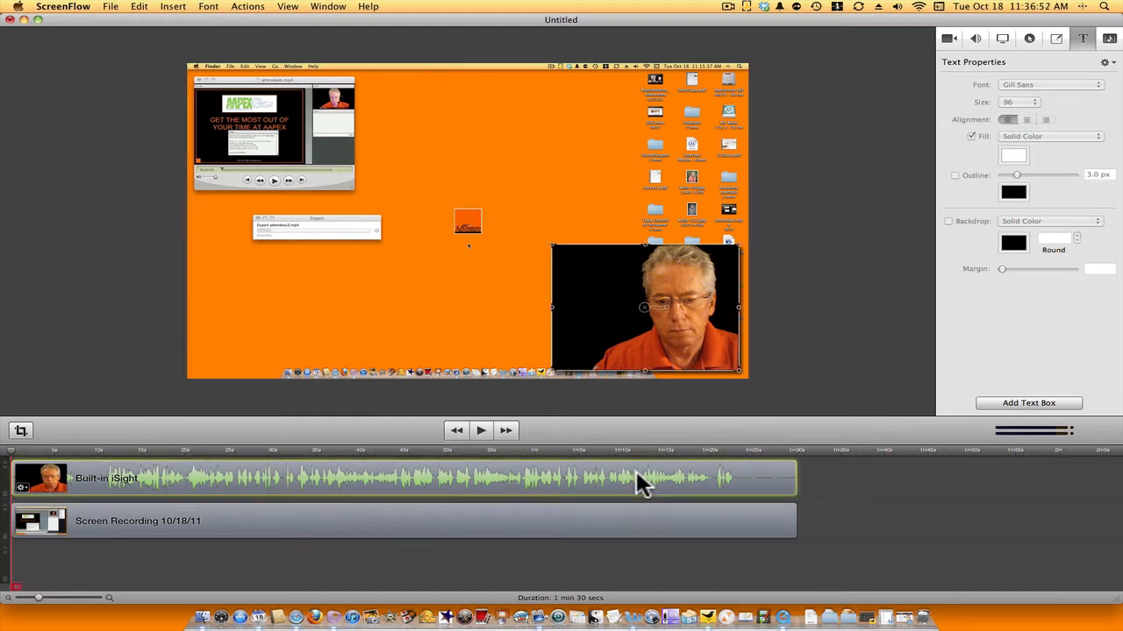
pyautogui.click(480, 430)
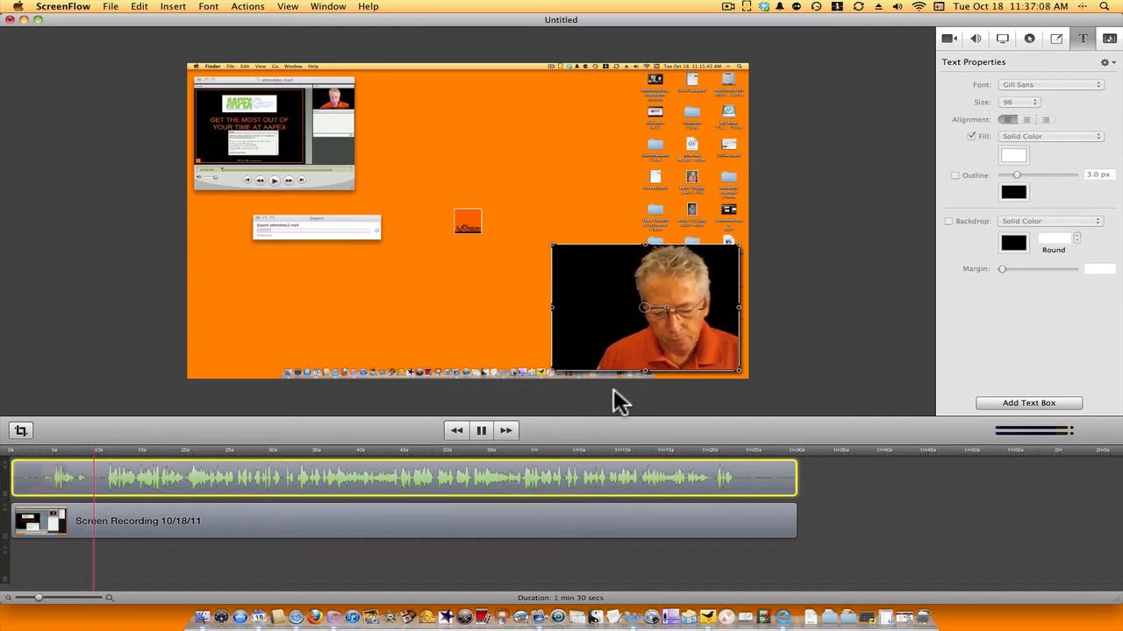
pyautogui.click(481, 431)
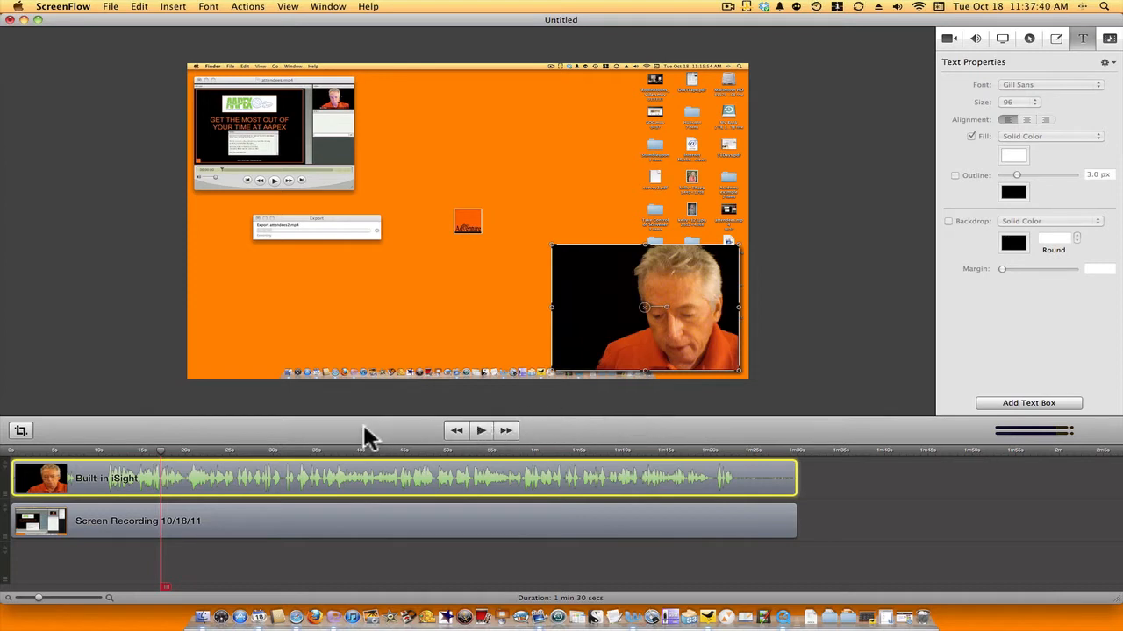
# Mark the first 10 seconds of the timeline with an out point and ripple-delete that section from both tracks.
pyautogui.click(100, 449)
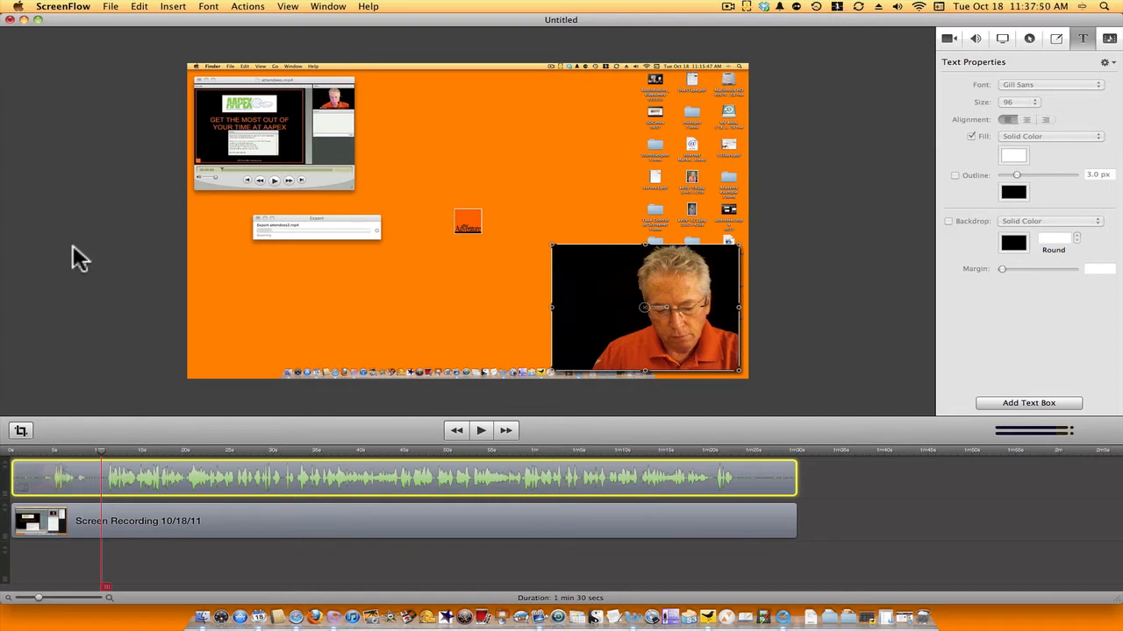
pyautogui.click(141, 8)
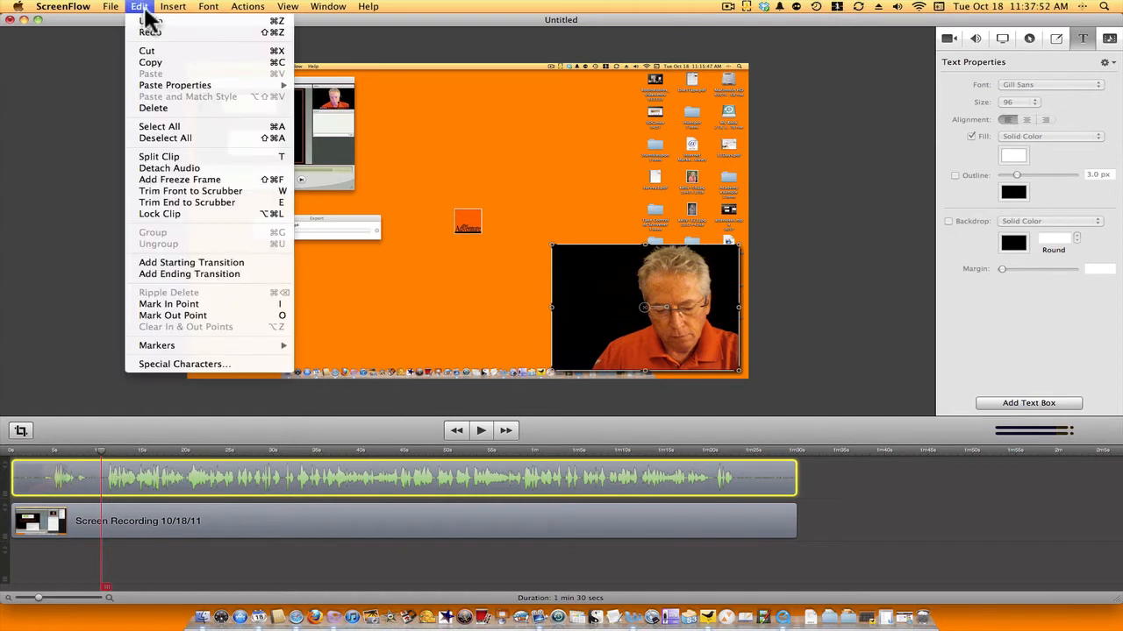
pyautogui.click(161, 314)
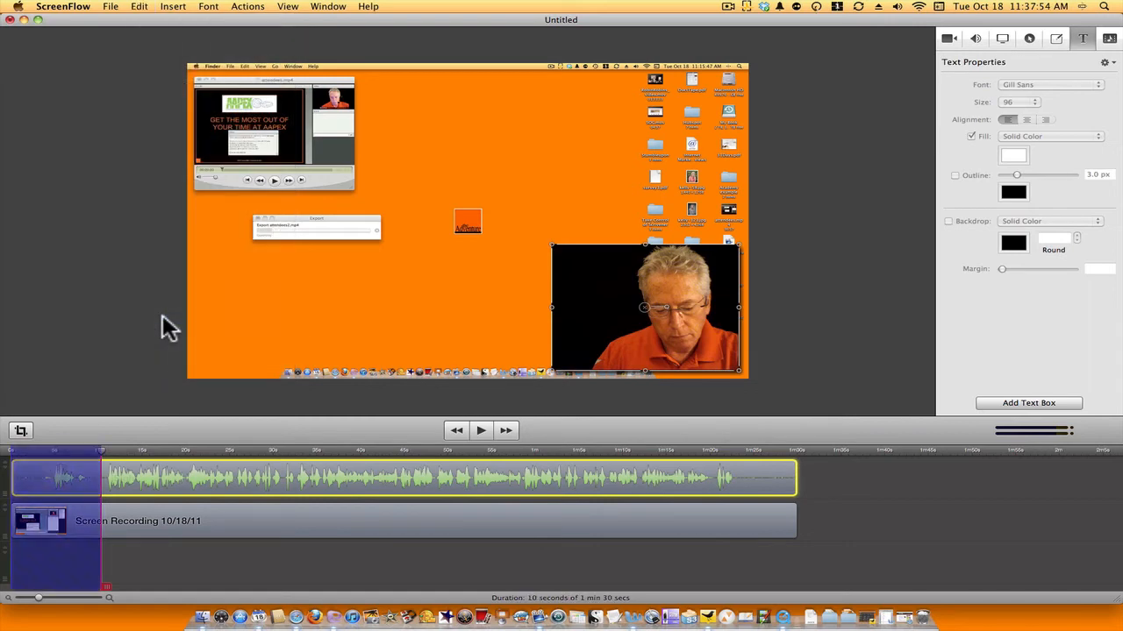
pyautogui.click(142, 9)
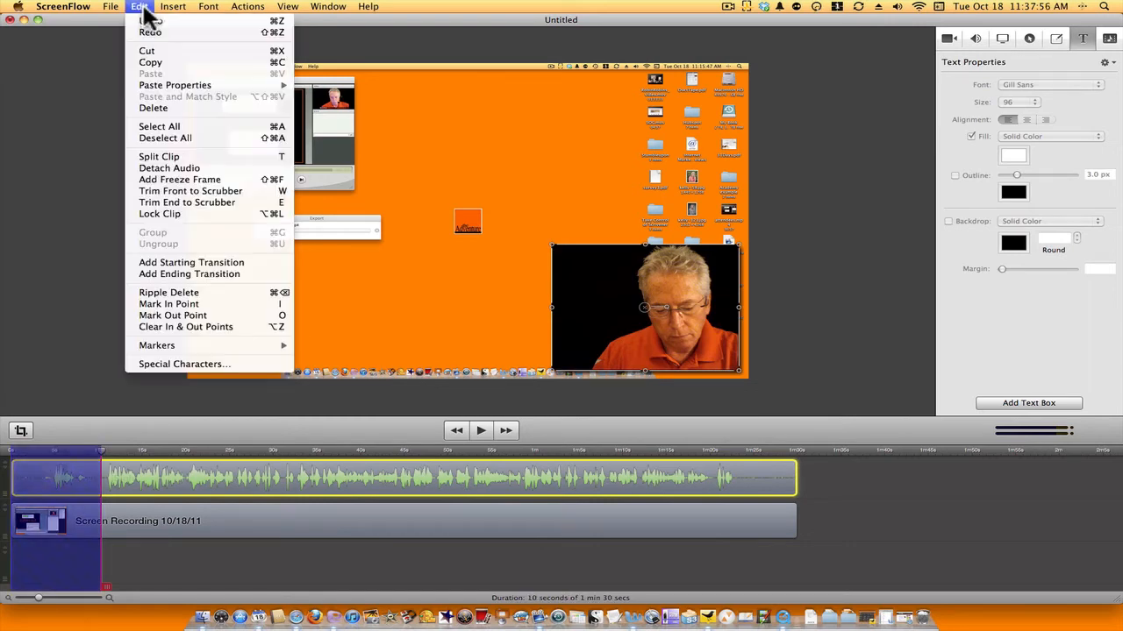
pyautogui.click(161, 292)
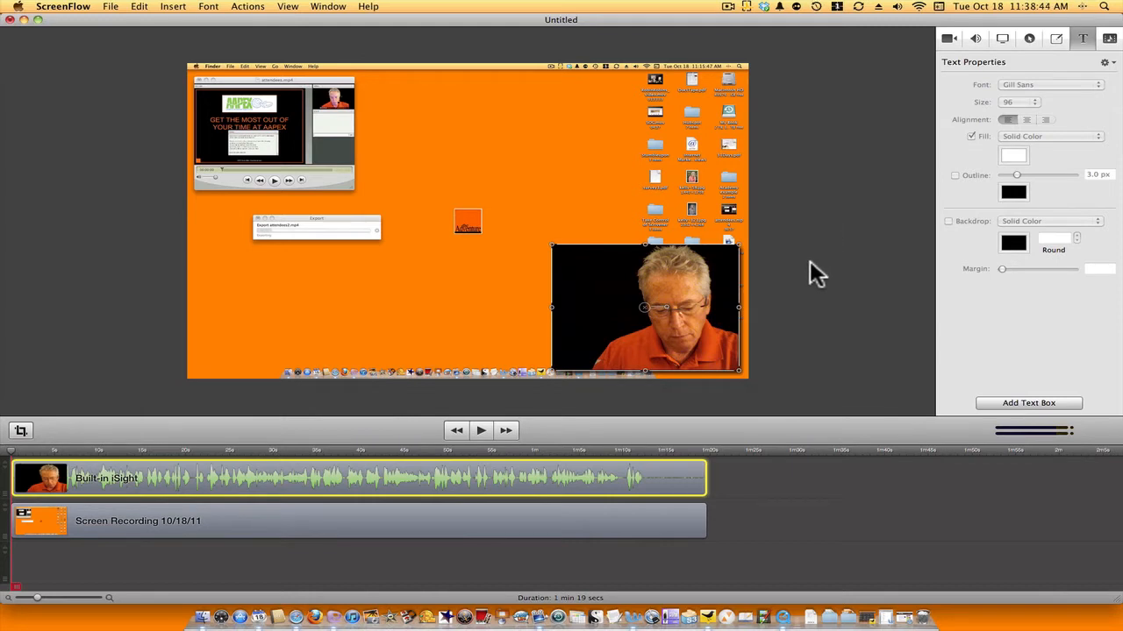
# Set the screen recording clip's opacity to 0 in its video properties.
pyautogui.click(693, 394)
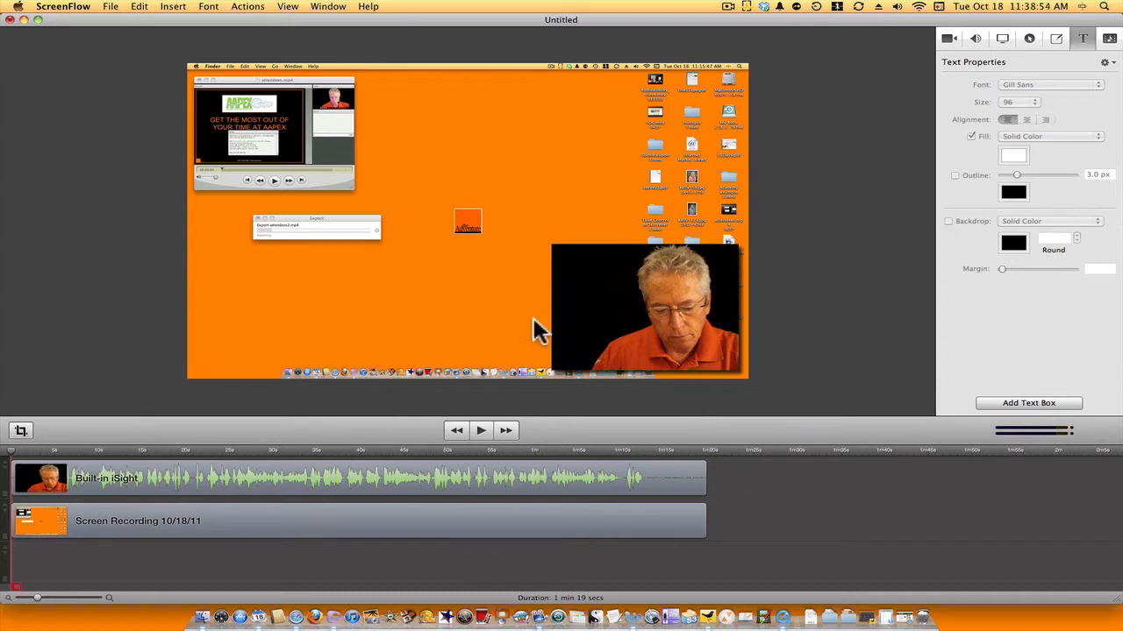
pyautogui.click(476, 301)
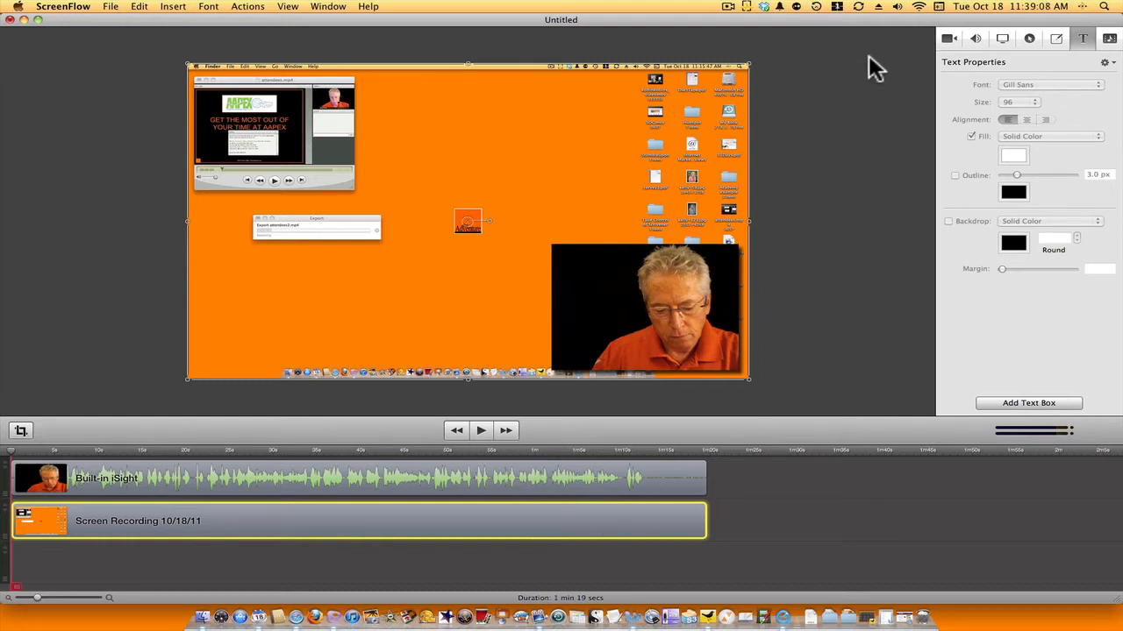
pyautogui.click(944, 39)
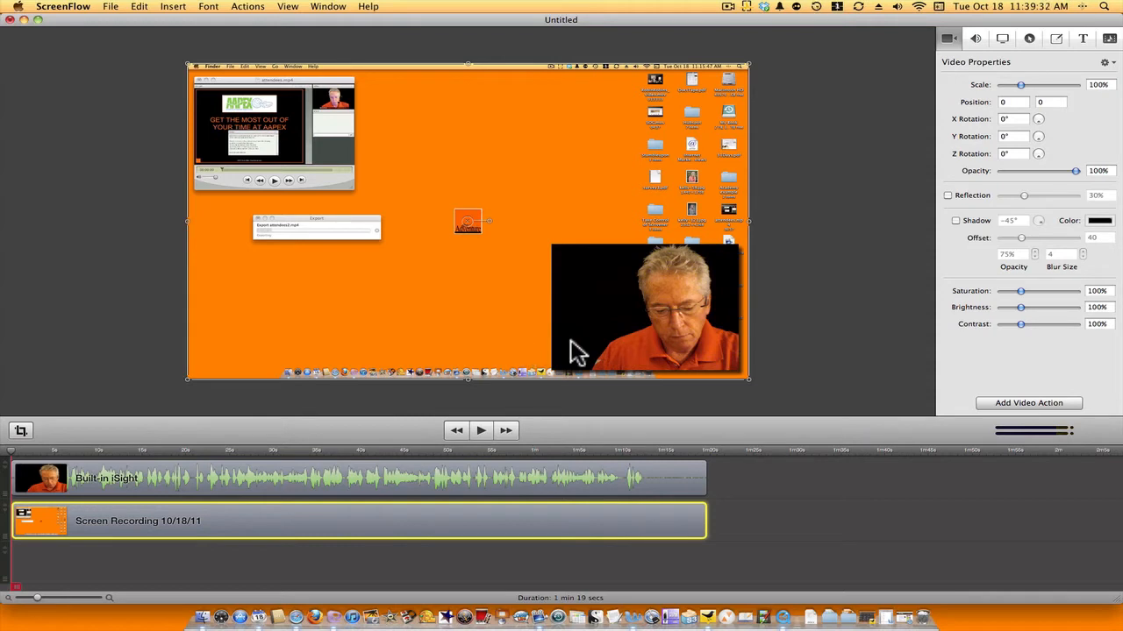
pyautogui.click(551, 487)
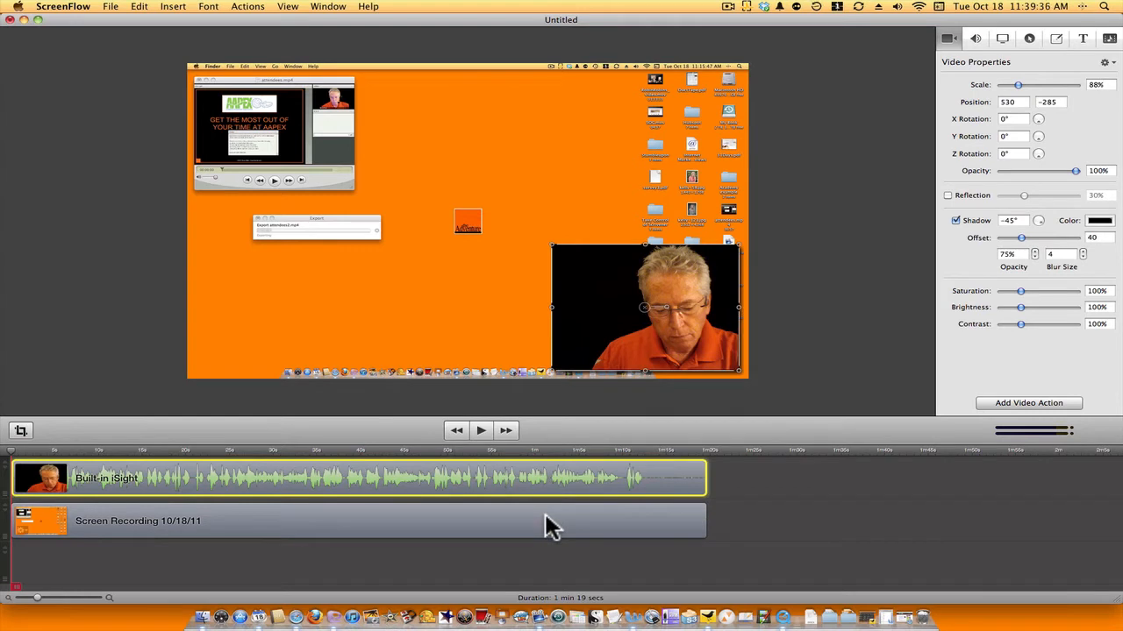
pyautogui.click(546, 521)
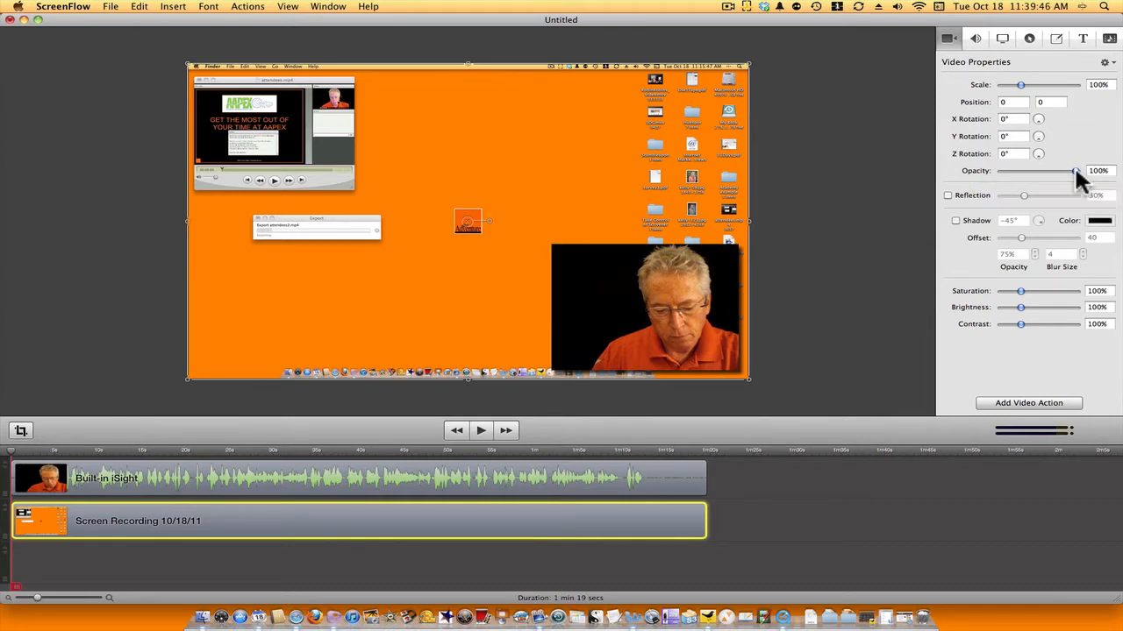
pyautogui.moveTo(1077, 172); pyautogui.dragTo(982, 175)
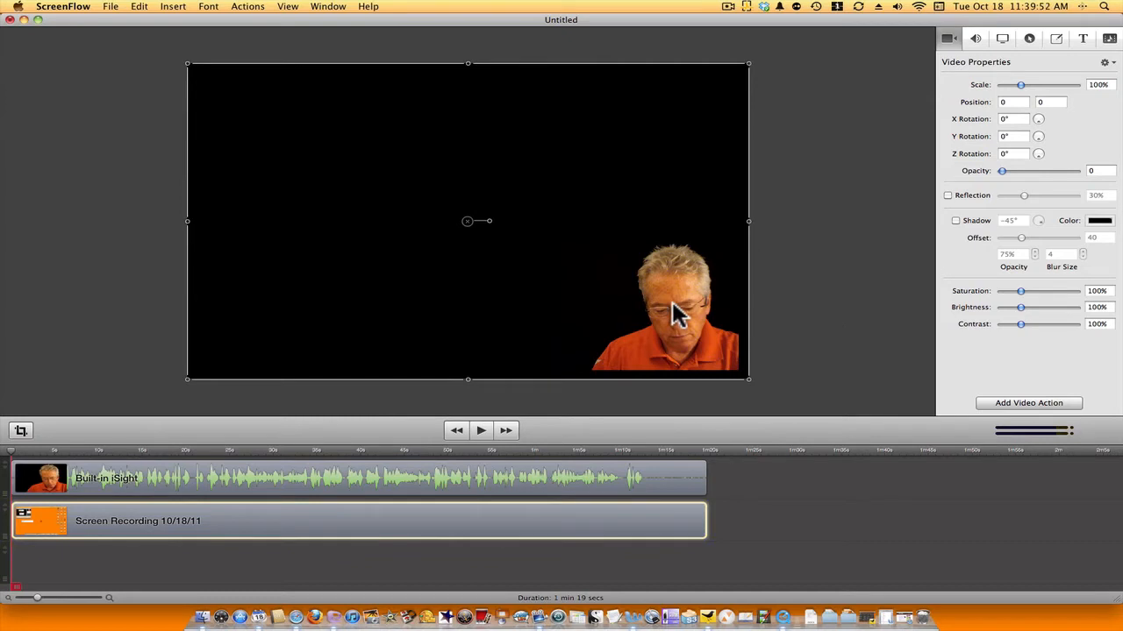
# Try enlarging the webcam clip to 175% scale on the canvas and undo the scaling.
pyautogui.click(620, 478)
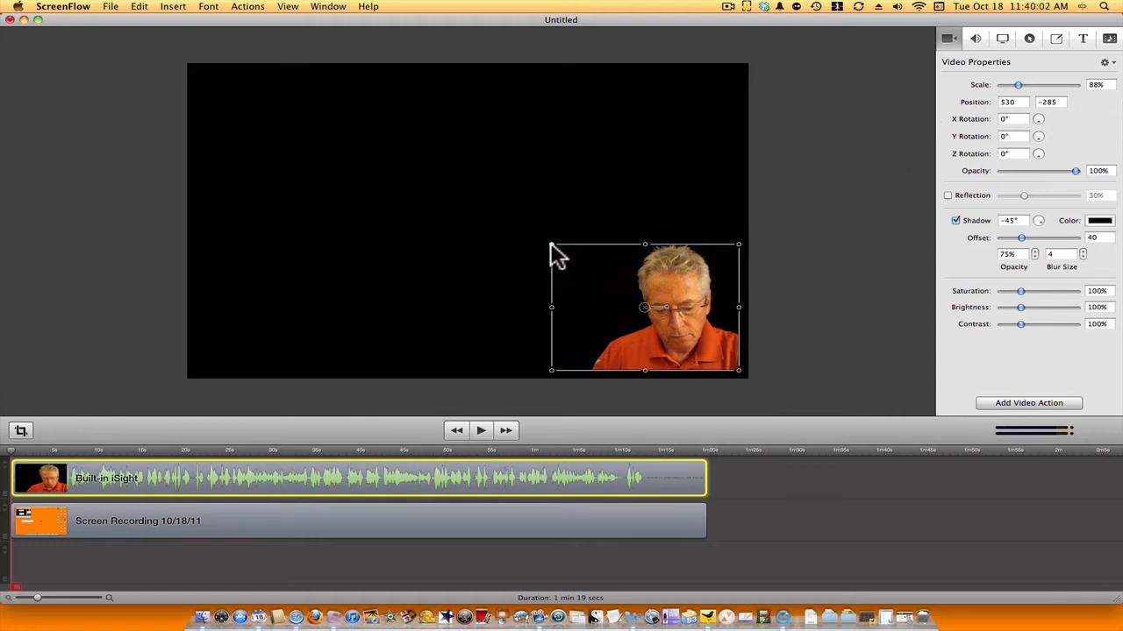
pyautogui.moveTo(551, 246); pyautogui.dragTo(400, 115)
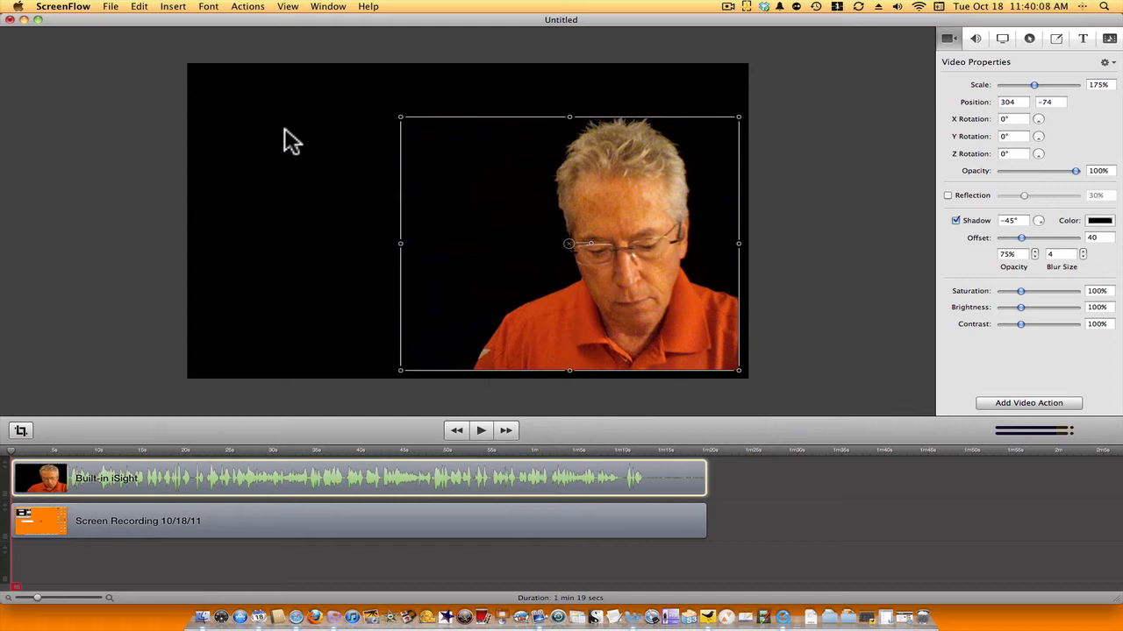
pyautogui.click(143, 8)
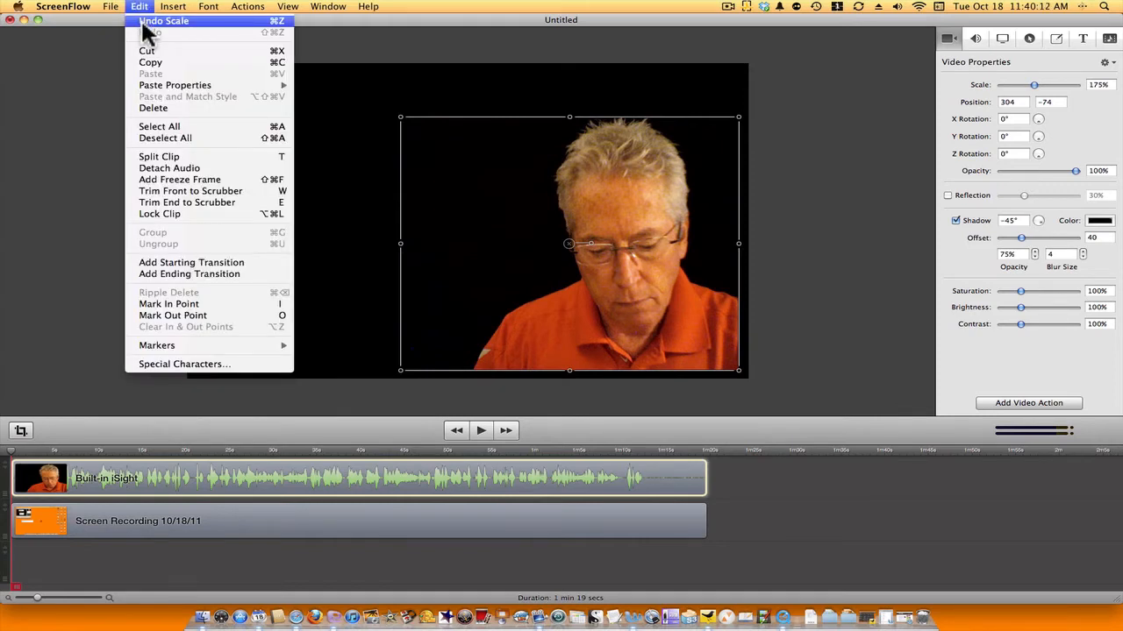
pyautogui.click(144, 23)
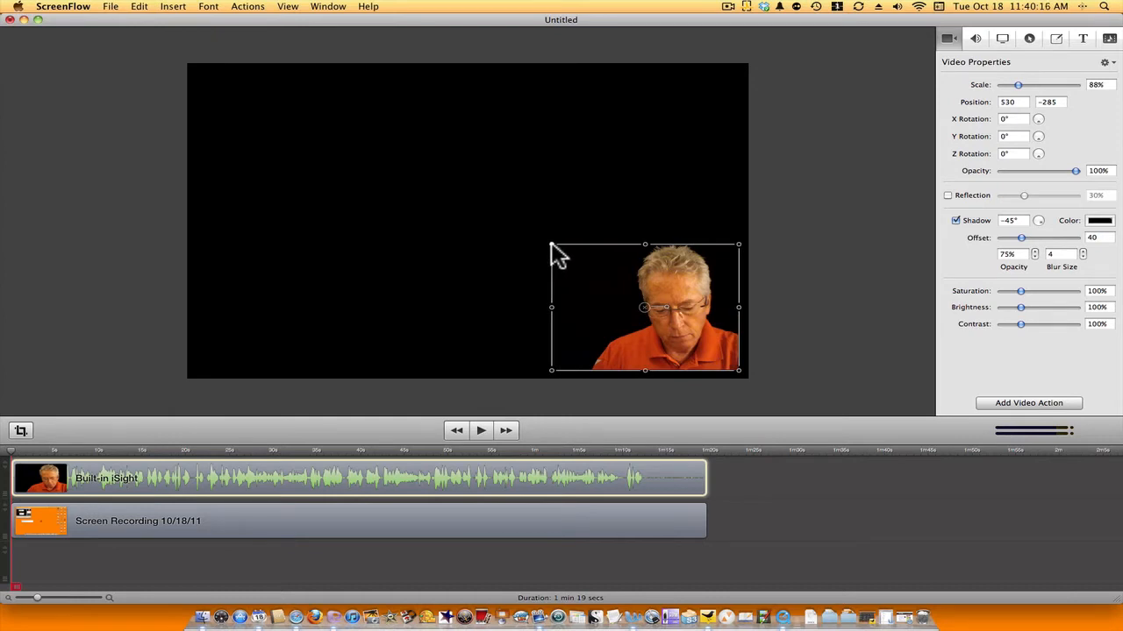
# Enlarge the webcam clip to about 160%, snap it into the canvas's lower-right corner at 328, -142, and preview it.
pyautogui.moveTo(551, 246); pyautogui.dragTo(429, 115)
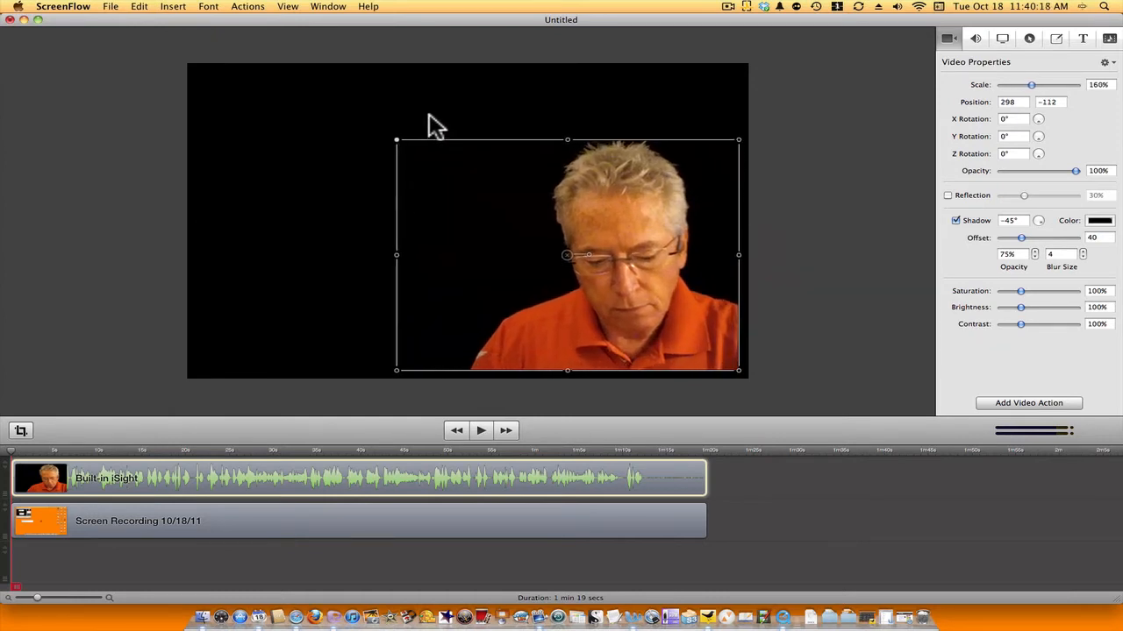
pyautogui.moveTo(483, 168); pyautogui.dragTo(493, 174)
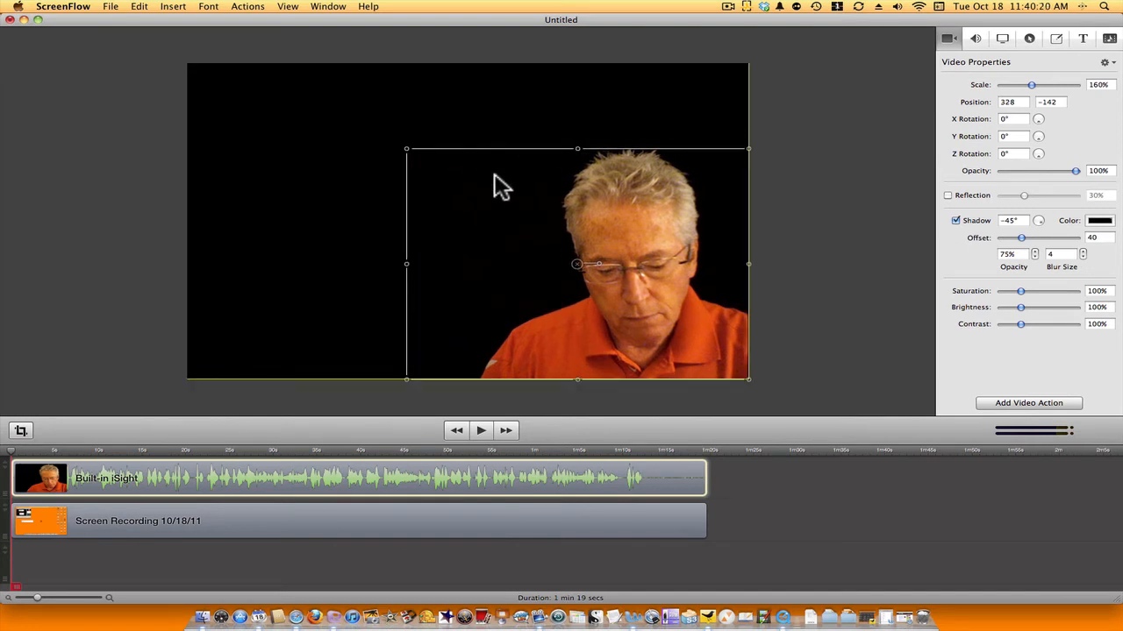
pyautogui.click(803, 279)
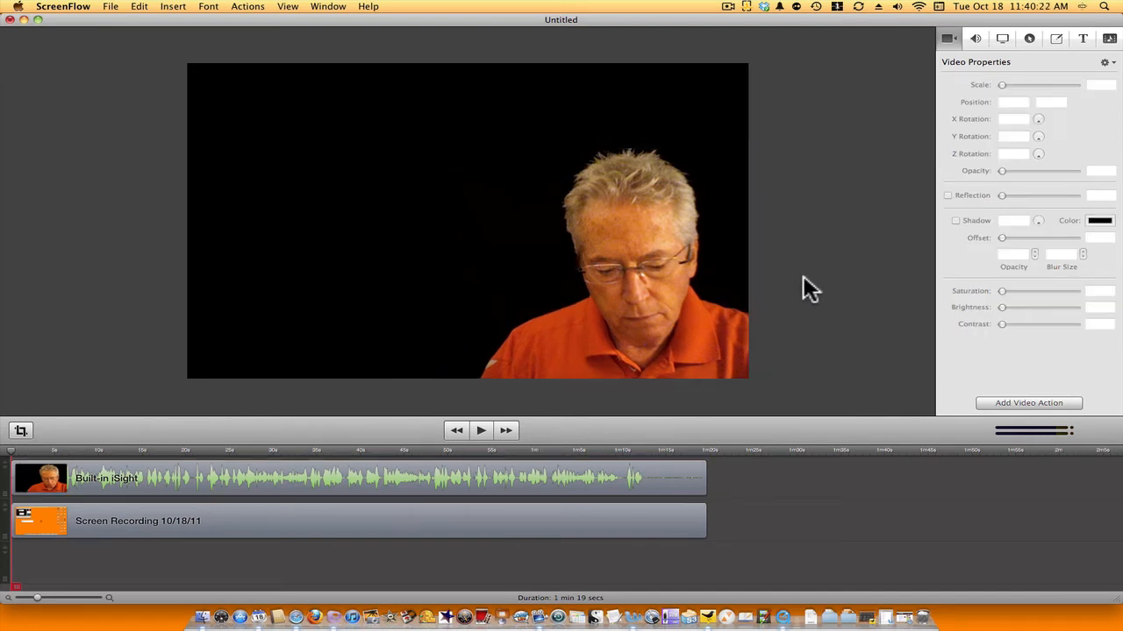
pyautogui.click(484, 430)
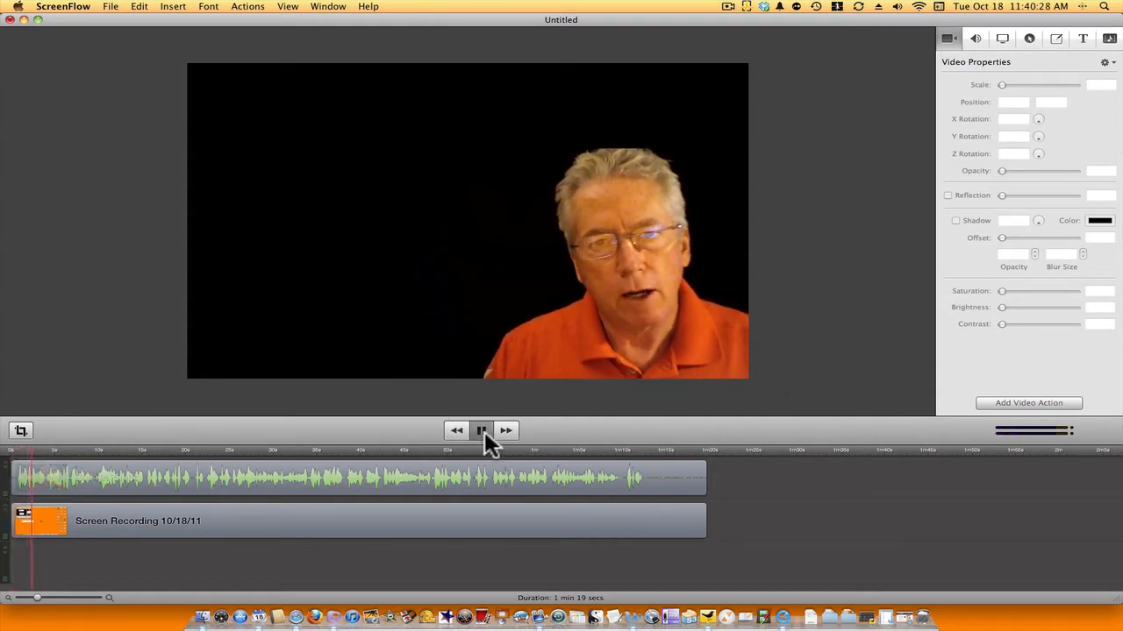
pyautogui.click(484, 431)
# Set the screen recording clip's opacity to 100%.
pyautogui.click(540, 526)
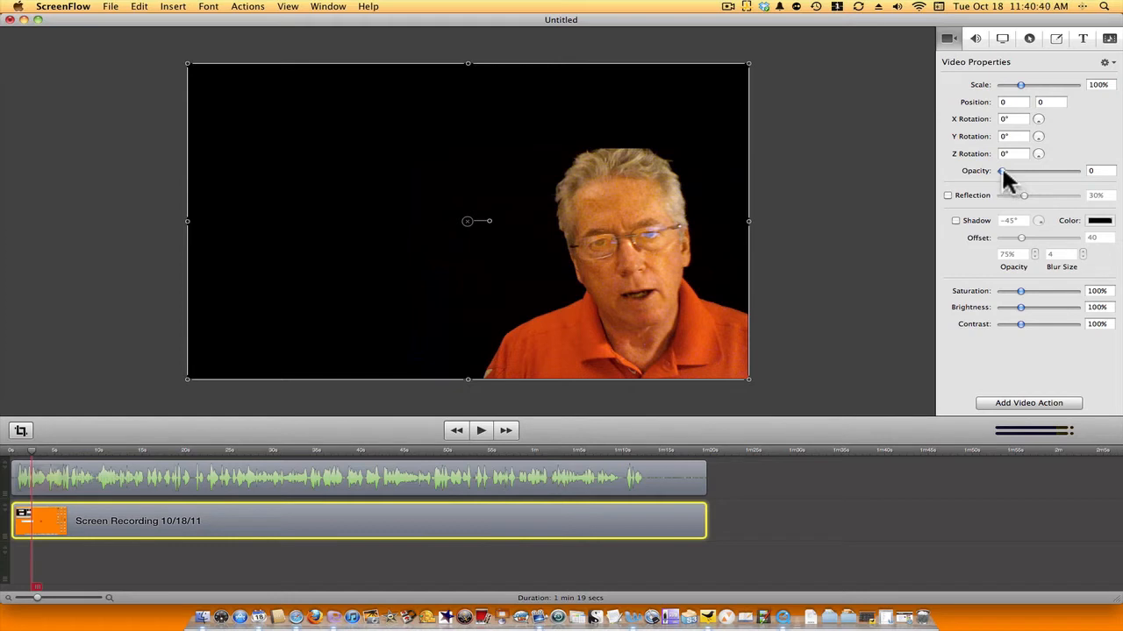
pyautogui.moveTo(1005, 172); pyautogui.dragTo(1083, 182)
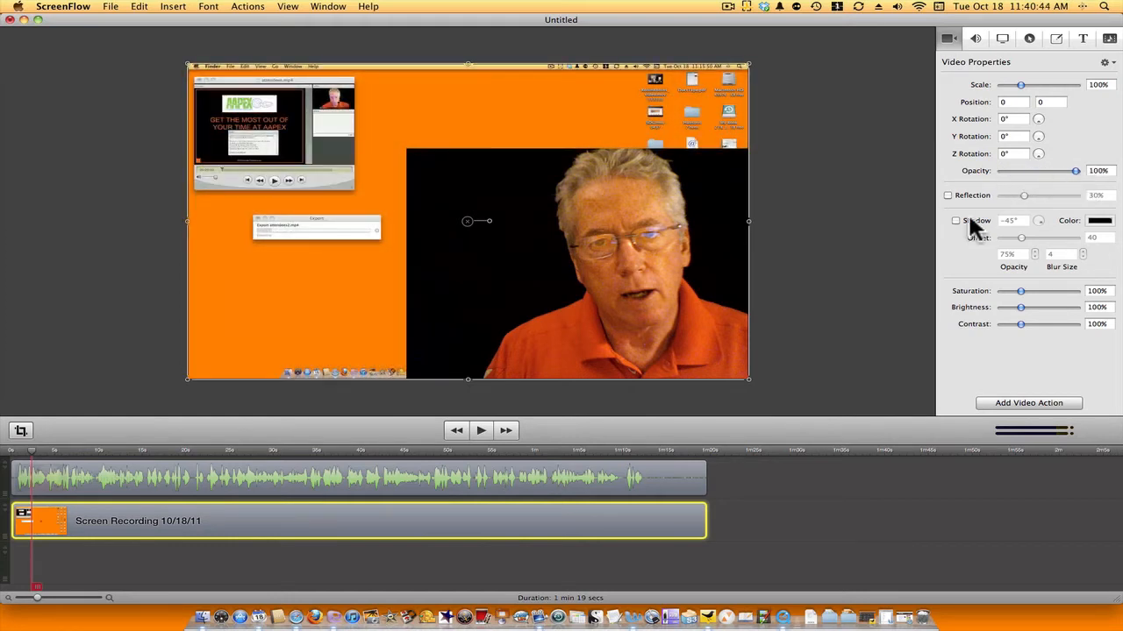
pyautogui.click(873, 244)
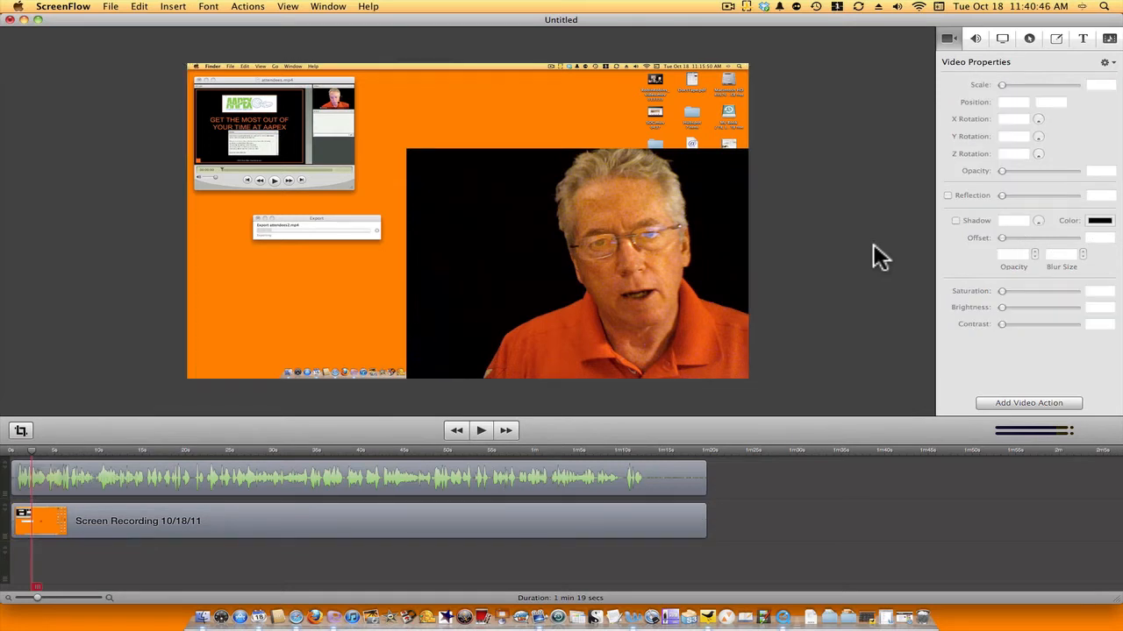
# Mix the webcam clip's audio input to mono and play a short section to check the sound.
pyautogui.click(603, 263)
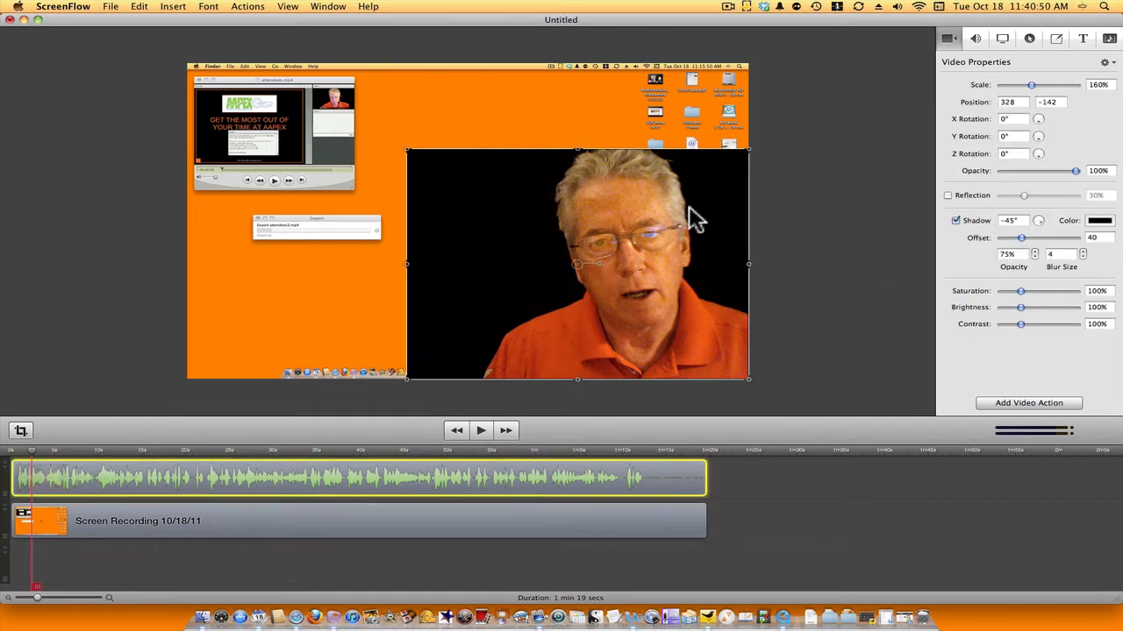
pyautogui.click(975, 39)
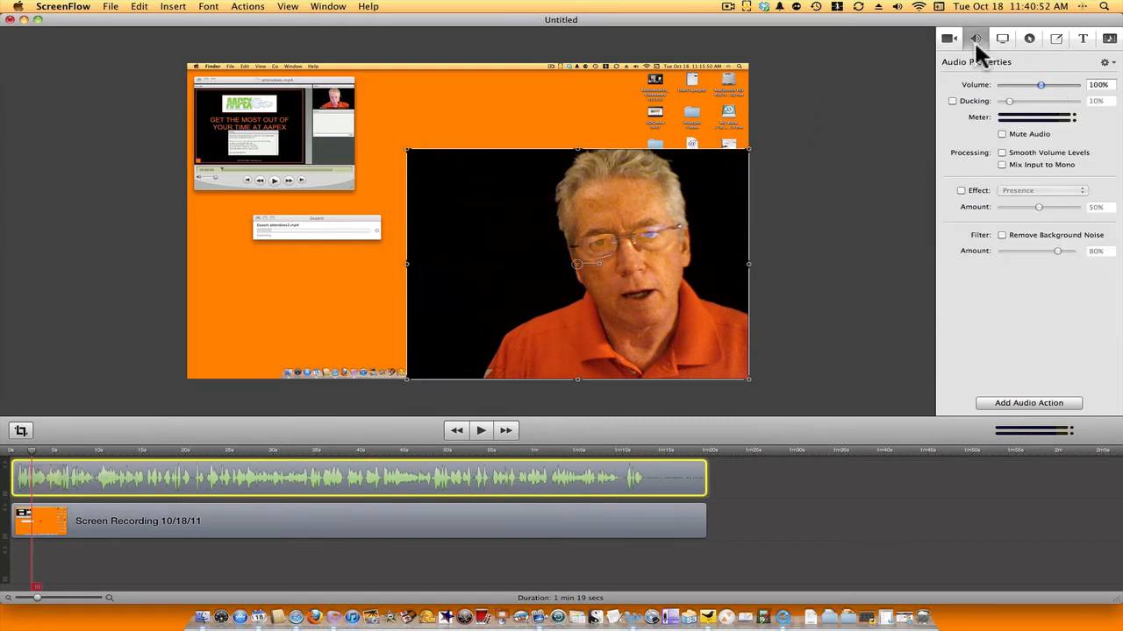
pyautogui.click(1001, 165)
pyautogui.click(802, 328)
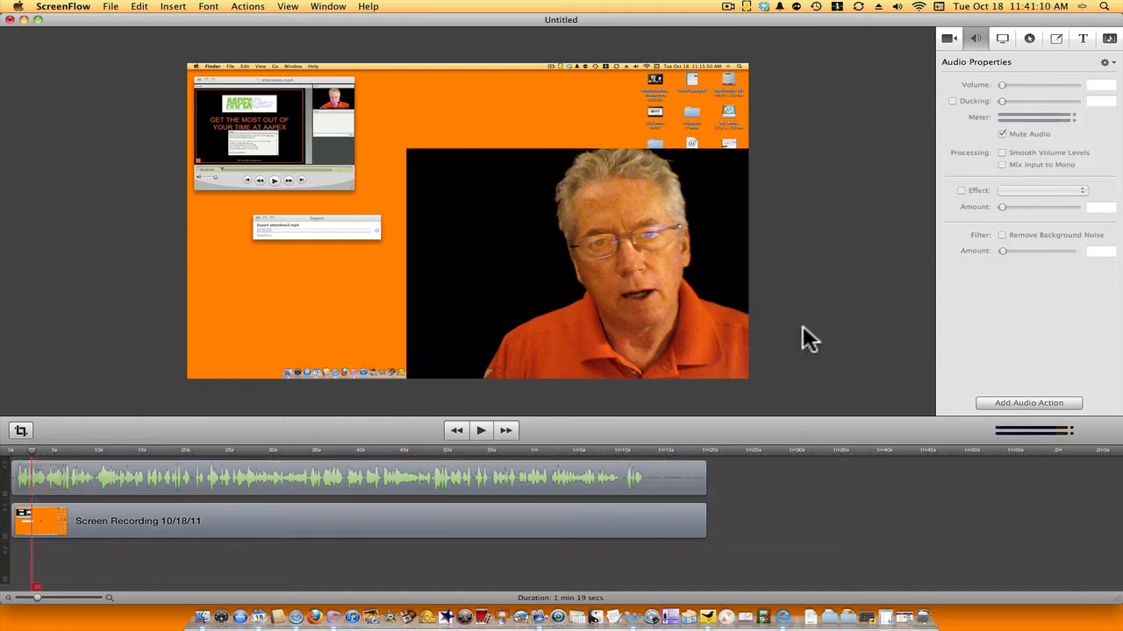
pyautogui.click(481, 429)
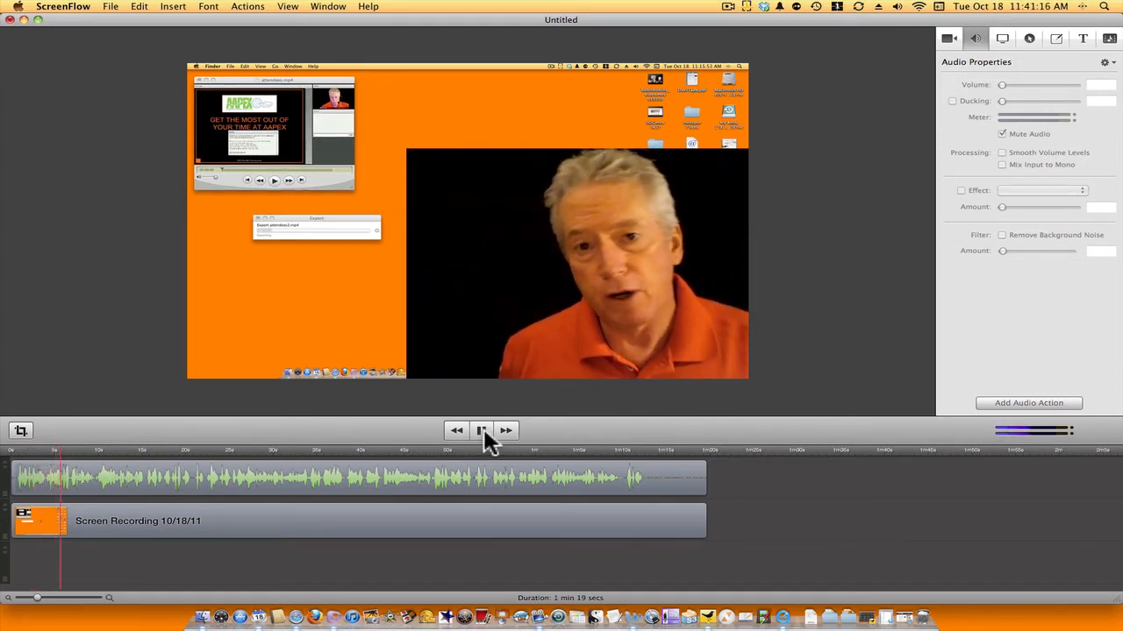
pyautogui.click(482, 430)
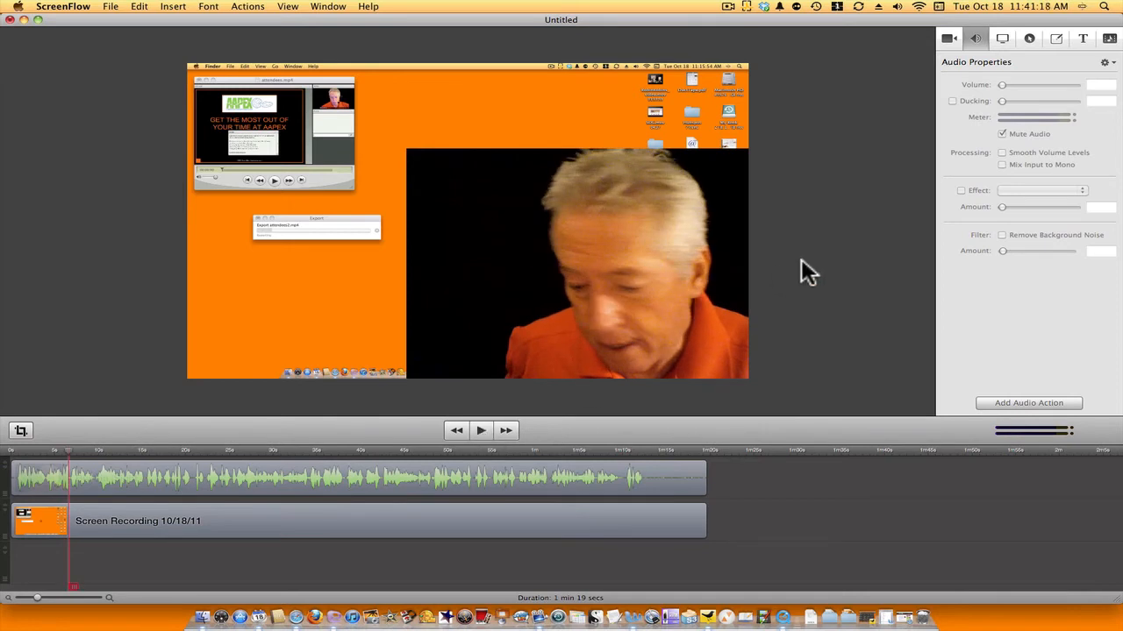
# Review the screen recording and callout properties available for the timeline clips.
pyautogui.click(656, 478)
pyautogui.click(1001, 39)
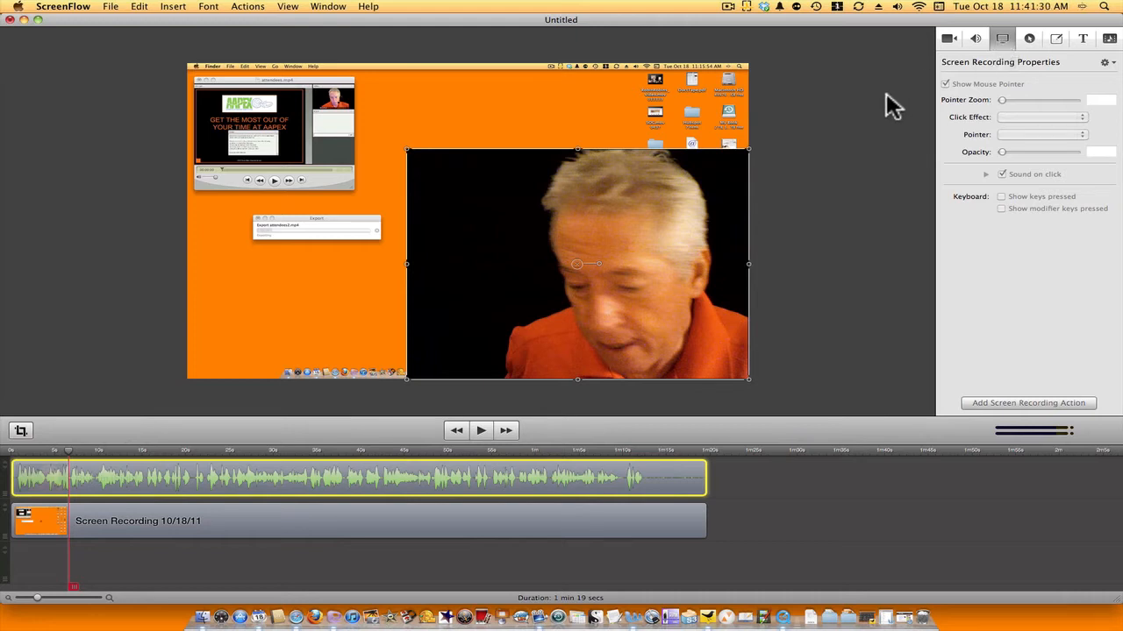
pyautogui.click(1029, 40)
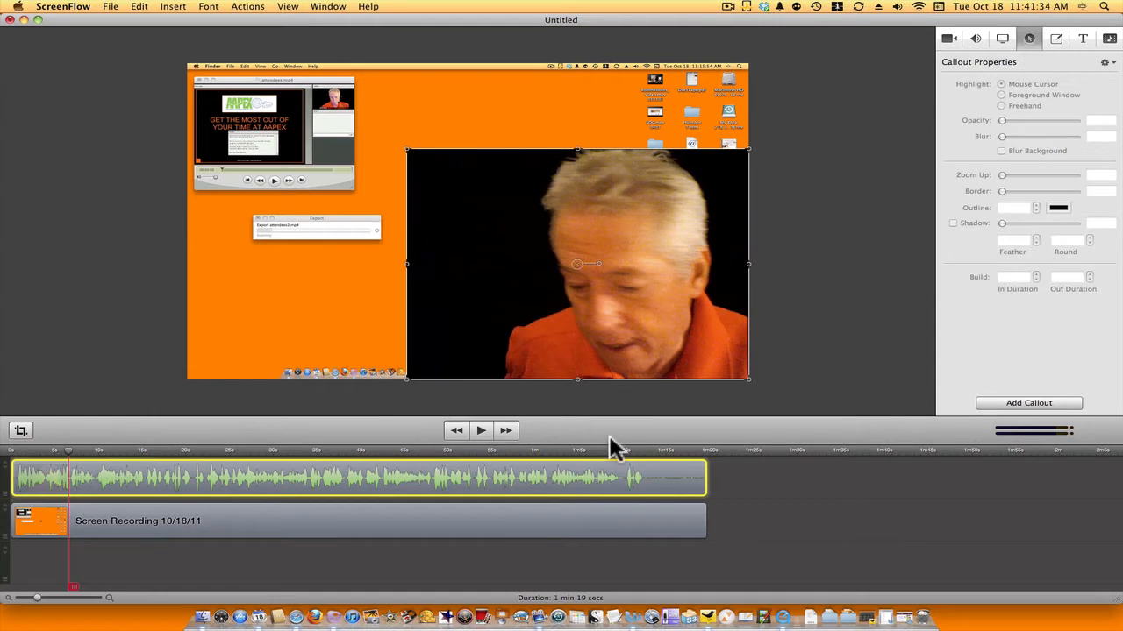
pyautogui.click(540, 519)
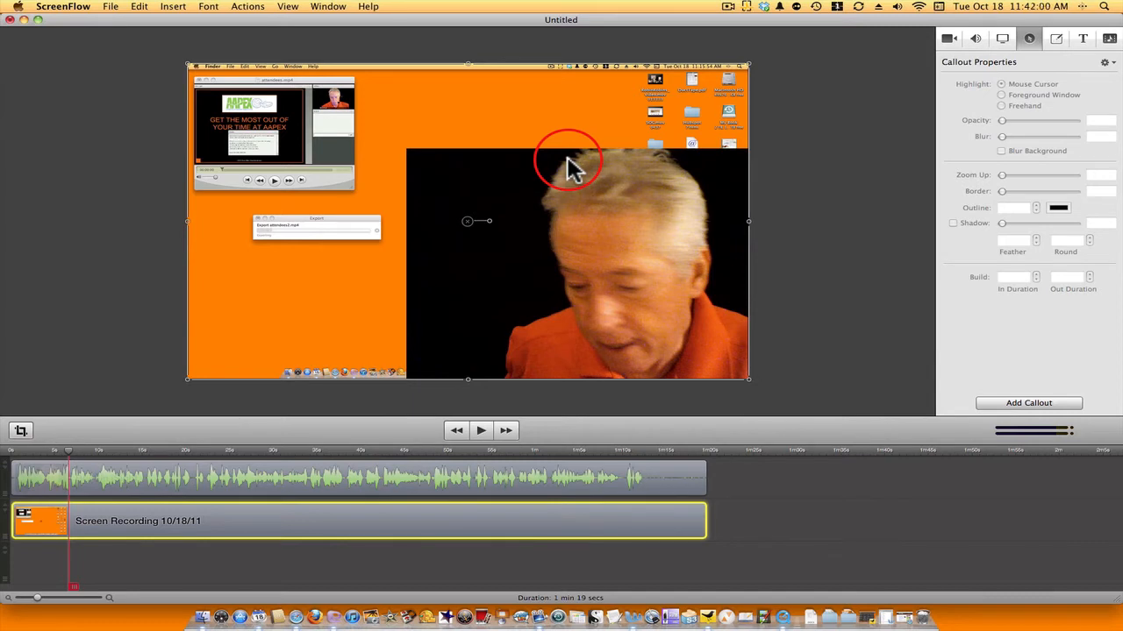
# Add a text box at the playhead and place it on the orange desktop area below the small Export window.
pyautogui.click(1056, 39)
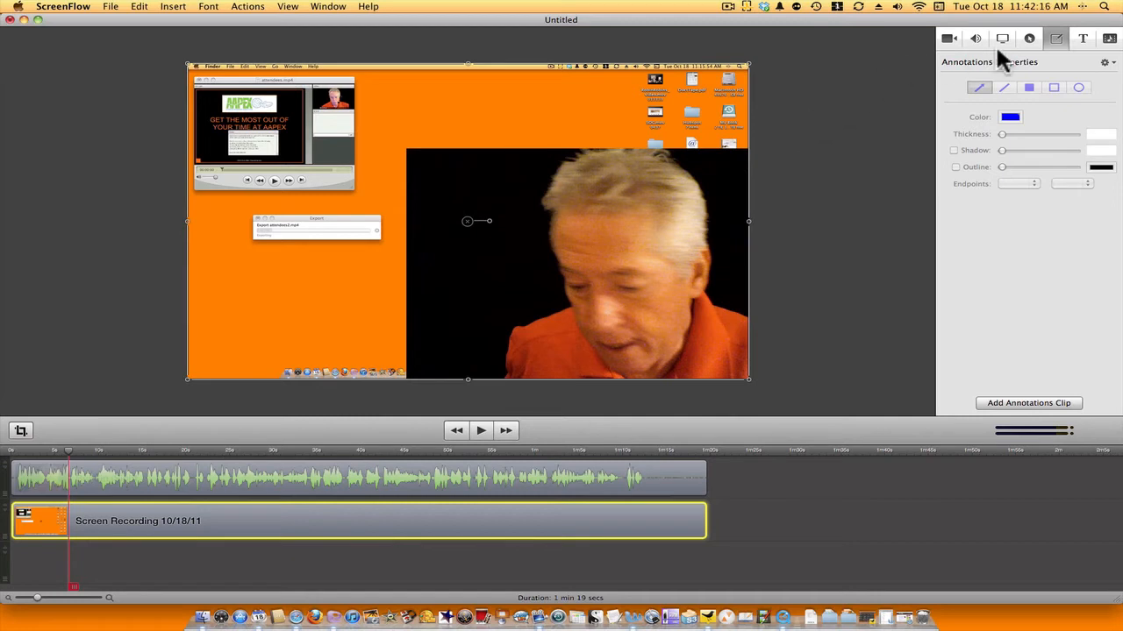
pyautogui.click(1083, 38)
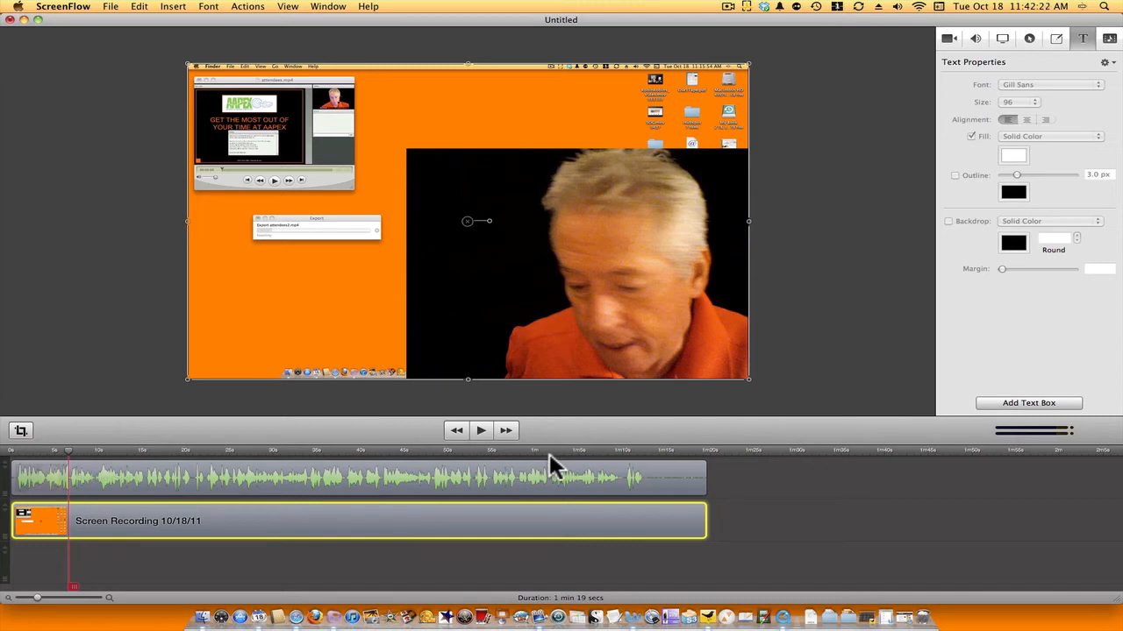
pyautogui.click(546, 477)
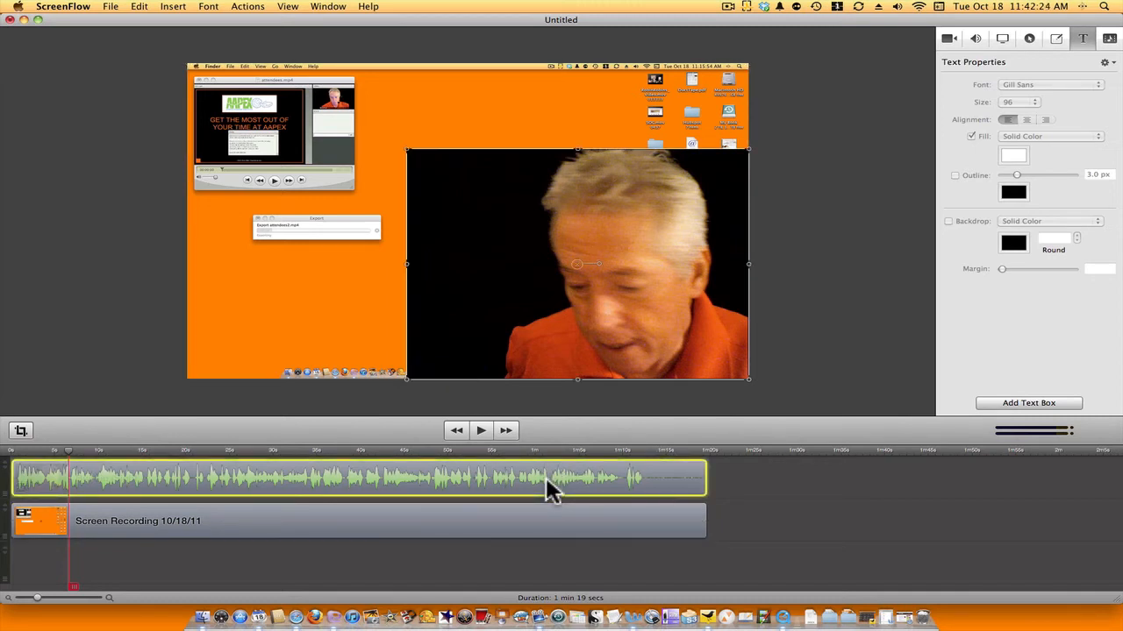
pyautogui.click(580, 518)
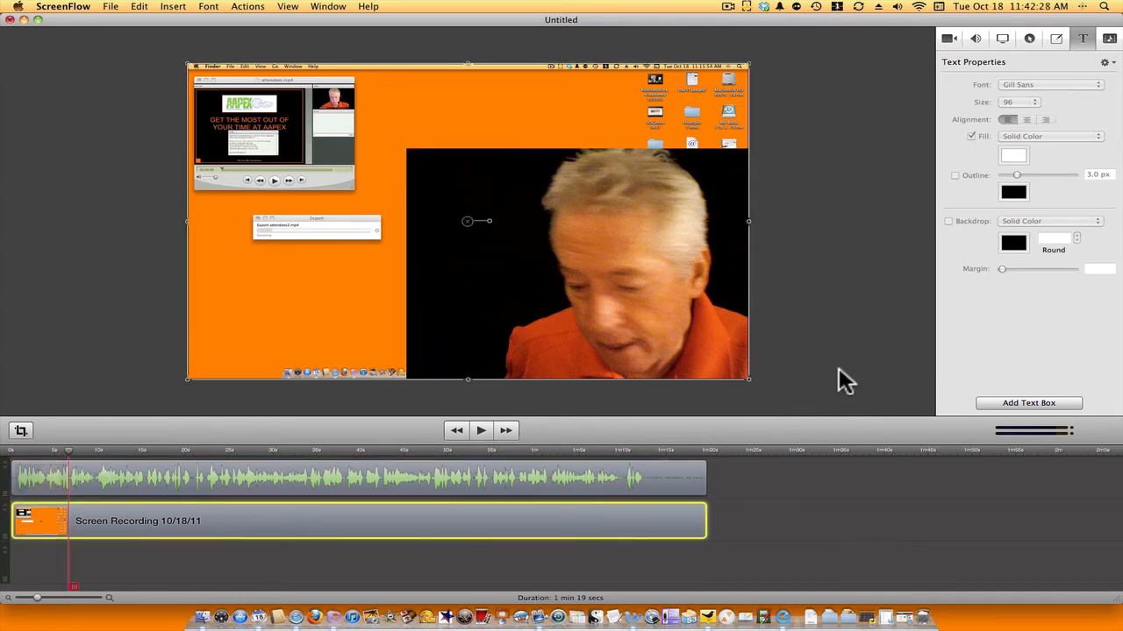
pyautogui.click(1049, 403)
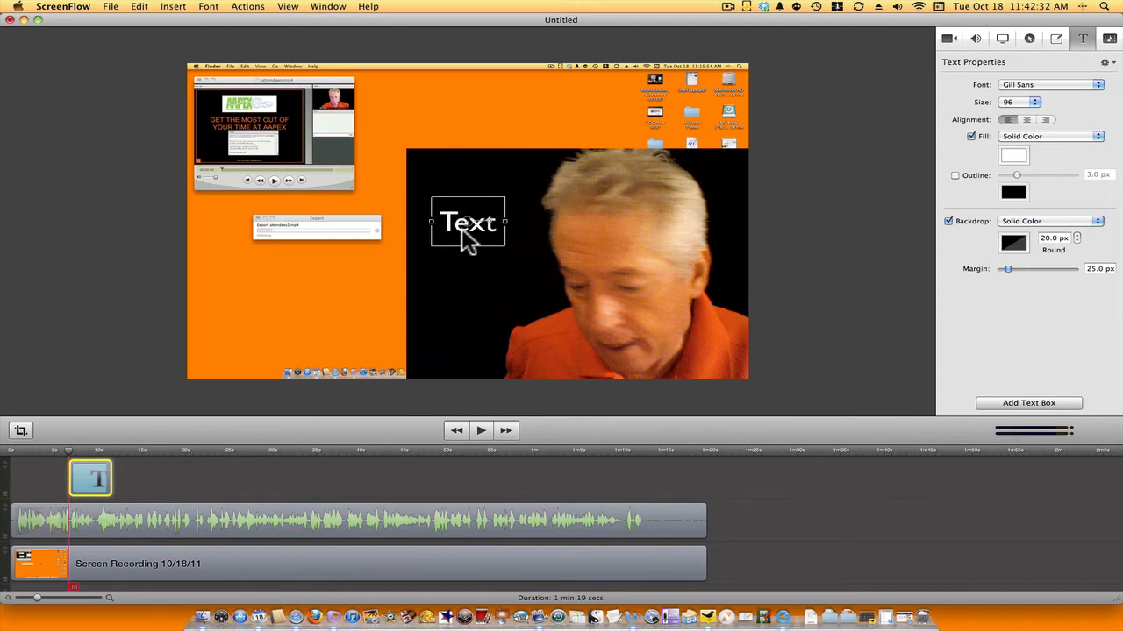
pyautogui.moveTo(462, 231); pyautogui.dragTo(253, 307)
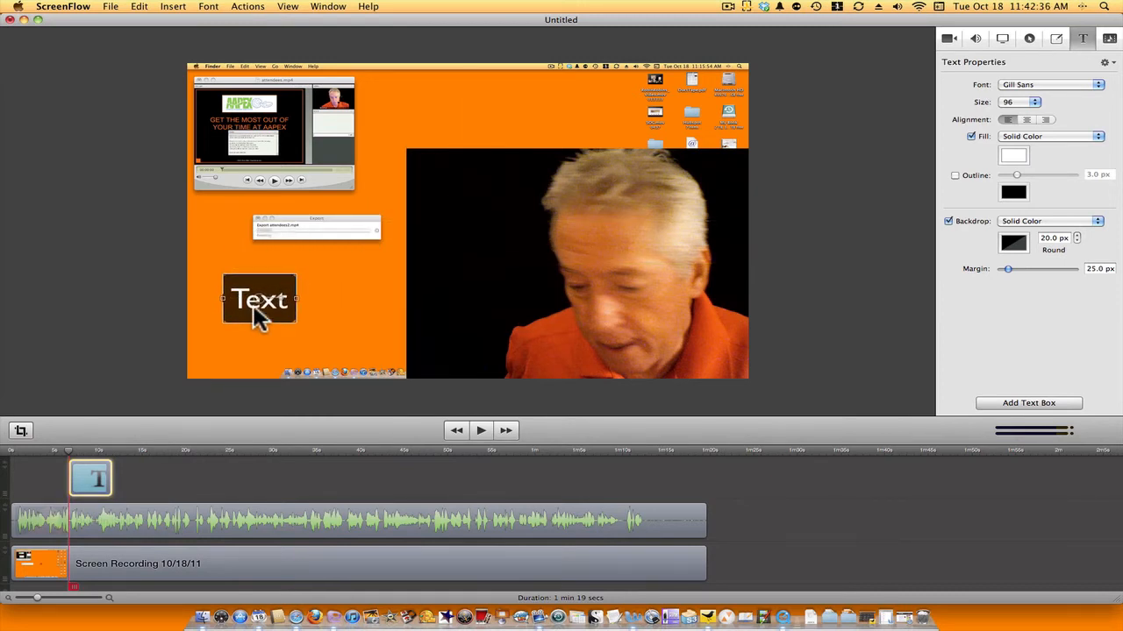
# Replace the text box's placeholder text with a short caption identifying the presenter by a relative's first name.
pyautogui.doubleClick(252, 305)
pyautogui.write('Kelly')
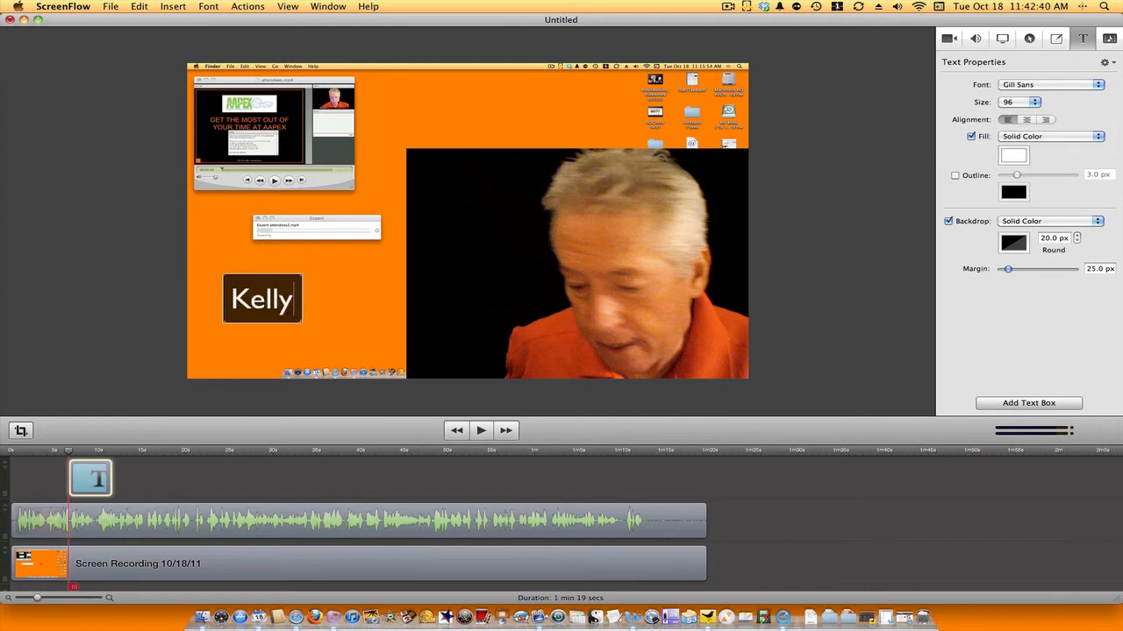
pyautogui.write("'s Dad")
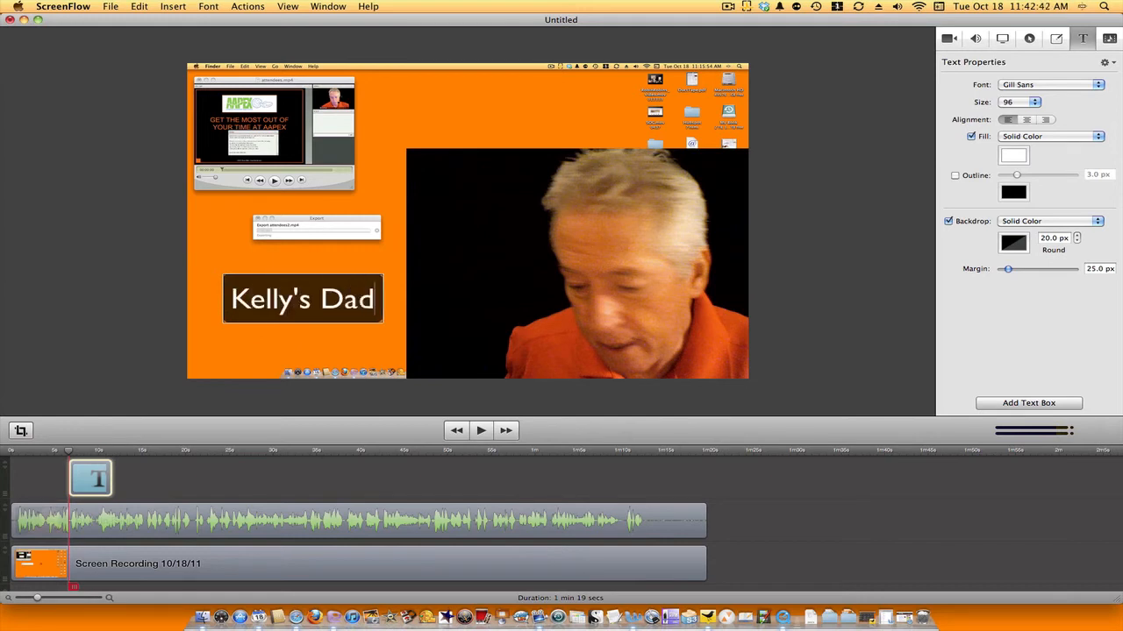
pyautogui.click(222, 355)
pyautogui.click(831, 362)
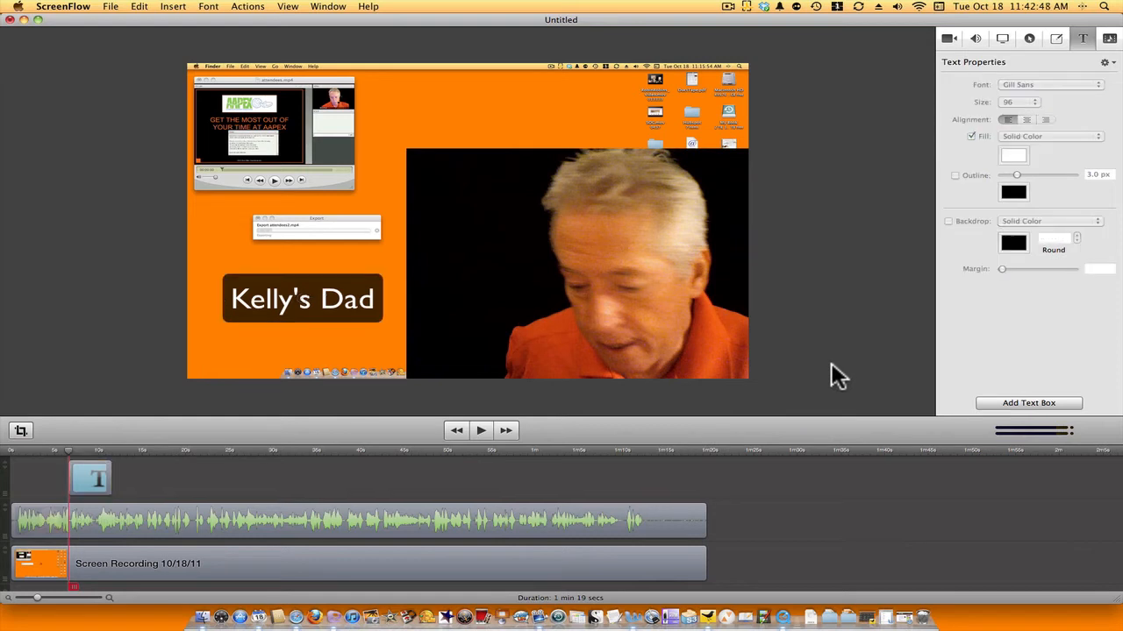
# Center-align the caption text, keeping the Gill Sans font at size 96.
pyautogui.click(101, 473)
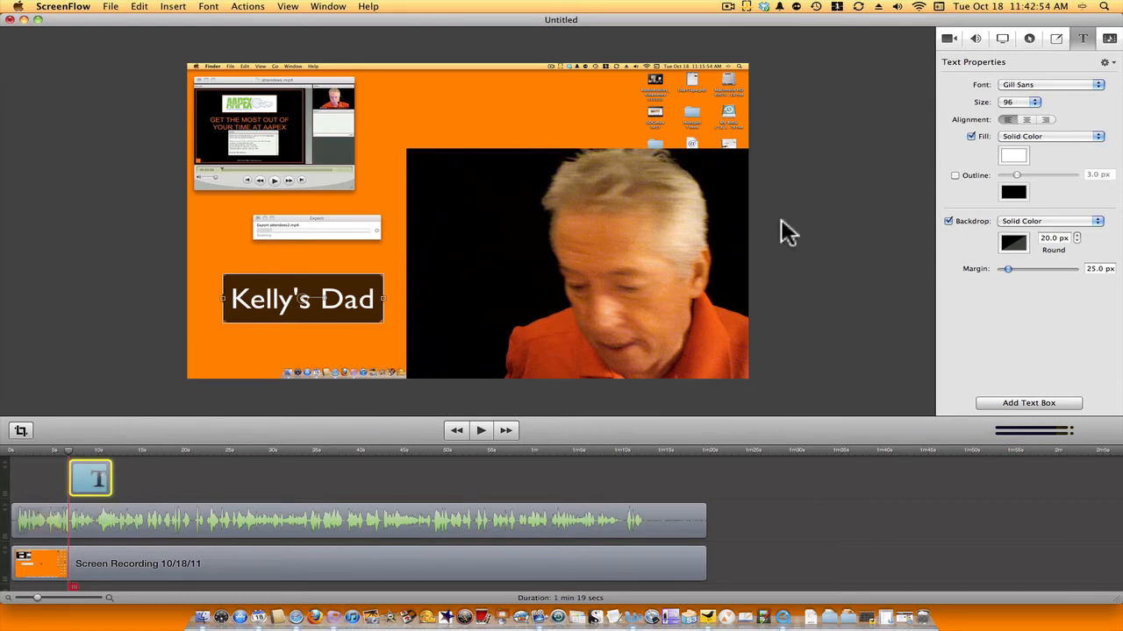
pyautogui.click(1080, 88)
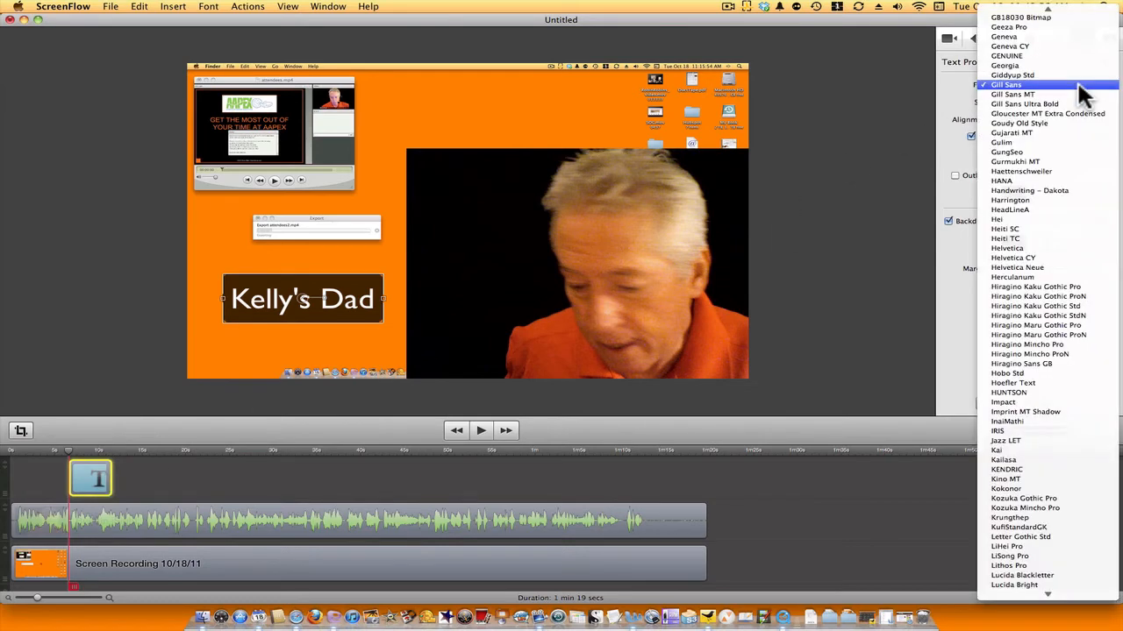
pyautogui.click(1081, 87)
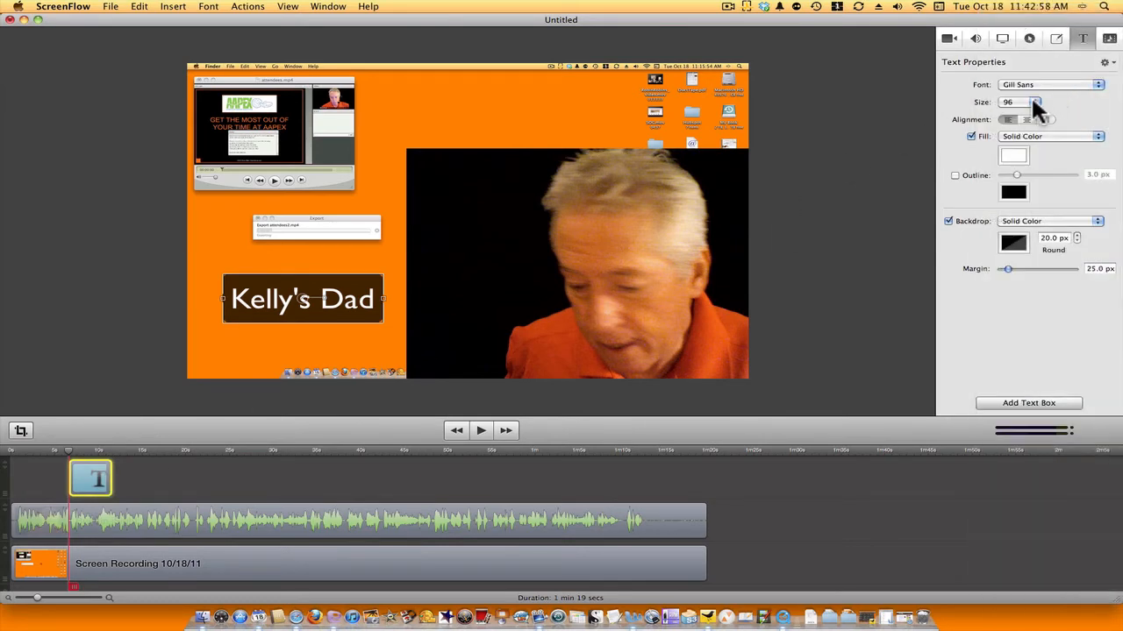
pyautogui.click(1031, 119)
pyautogui.click(860, 173)
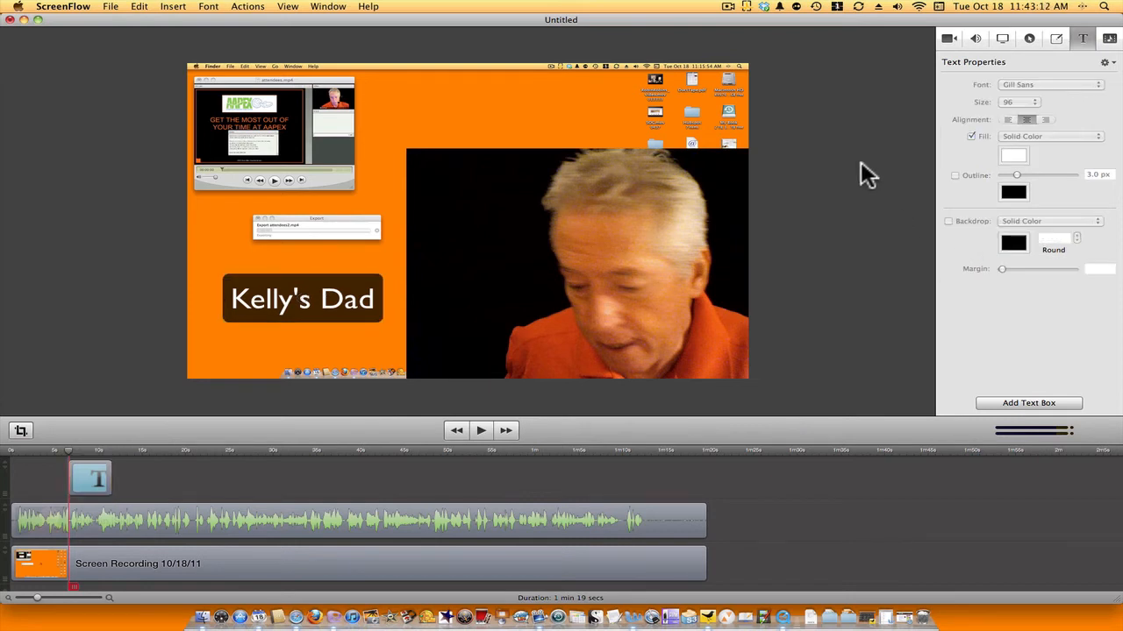
# Review the media in the document and browse Macintosh HD for files to add, without importing any.
pyautogui.click(1109, 40)
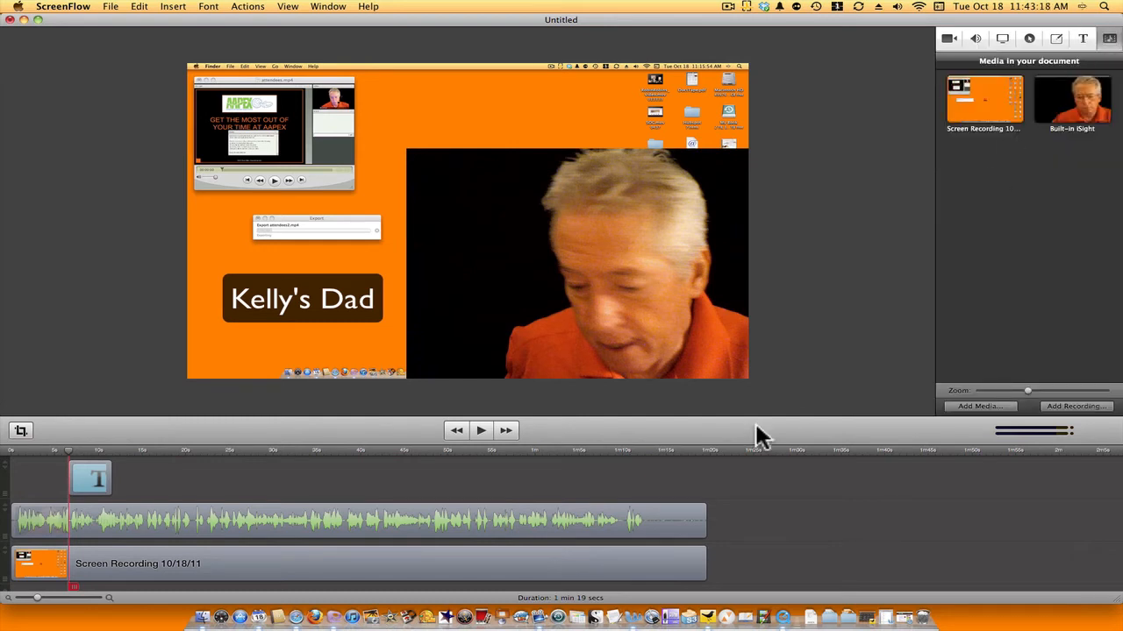
pyautogui.click(659, 509)
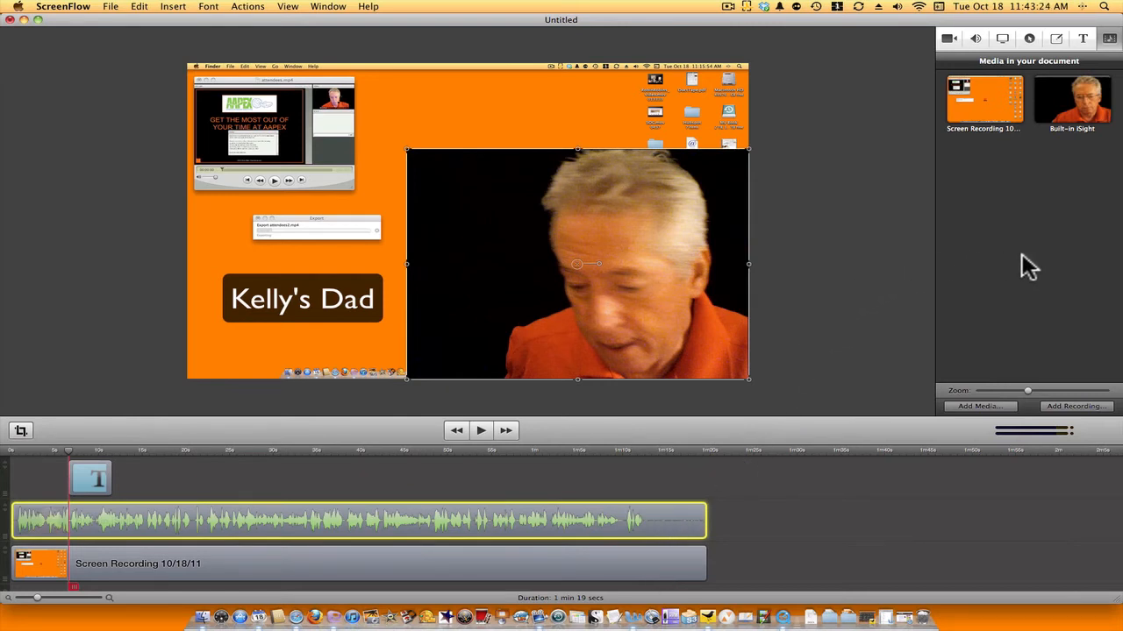
pyautogui.click(859, 302)
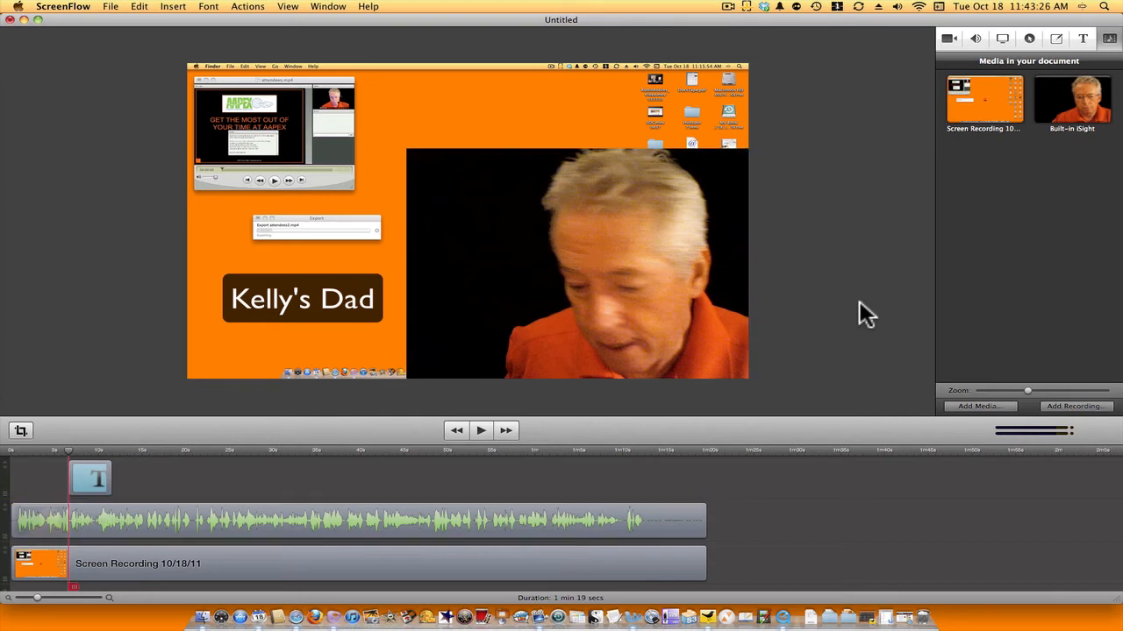
pyautogui.click(974, 405)
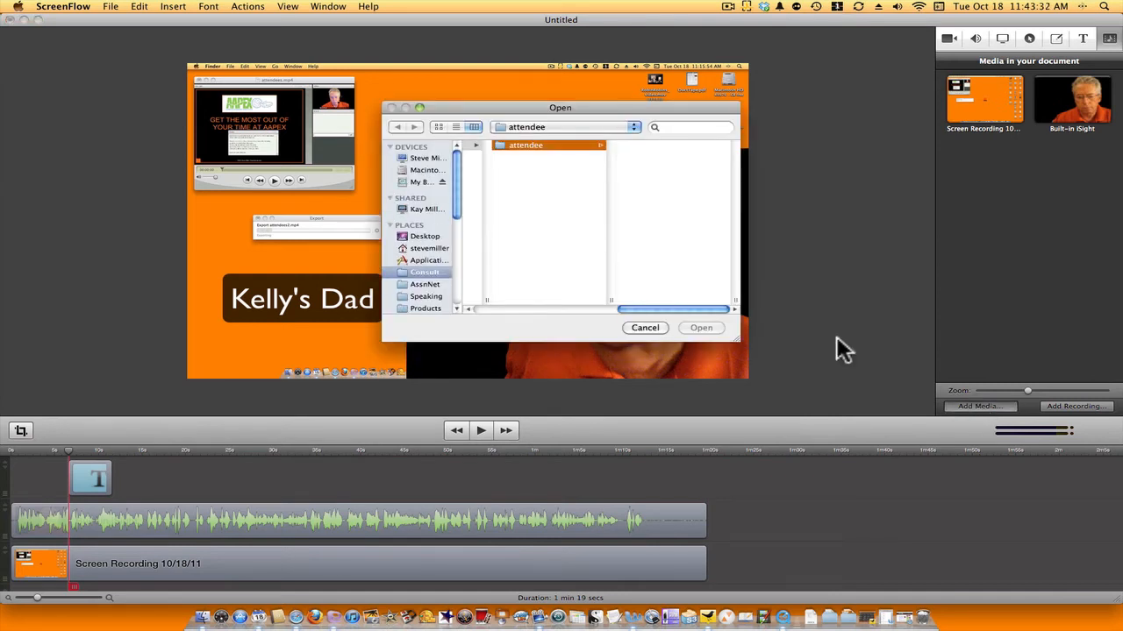
pyautogui.click(420, 169)
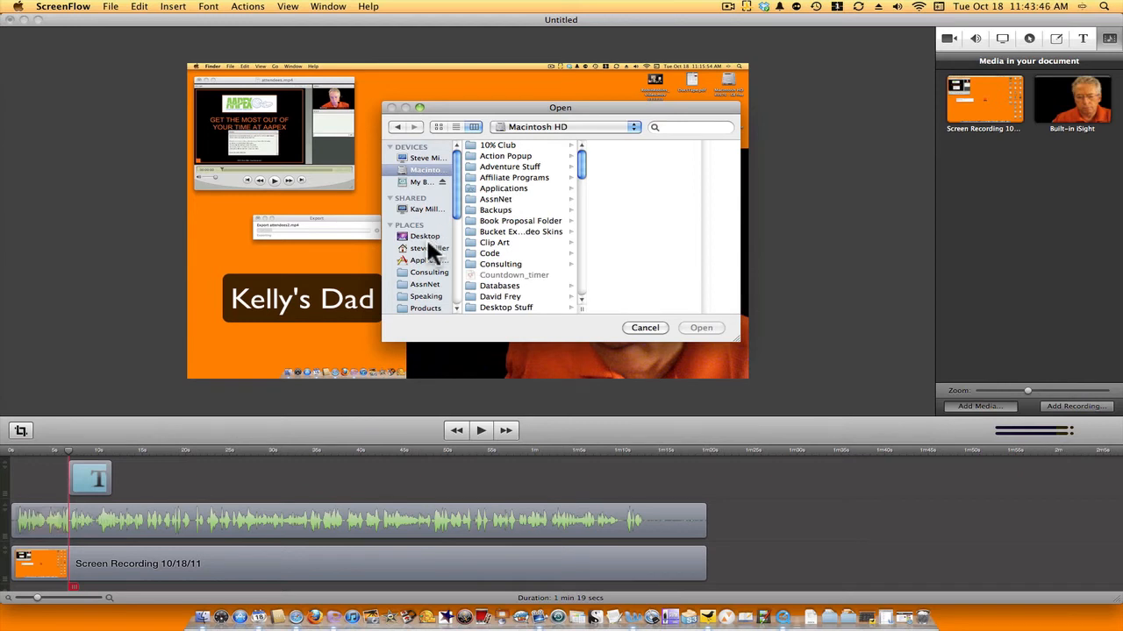
pyautogui.click(645, 328)
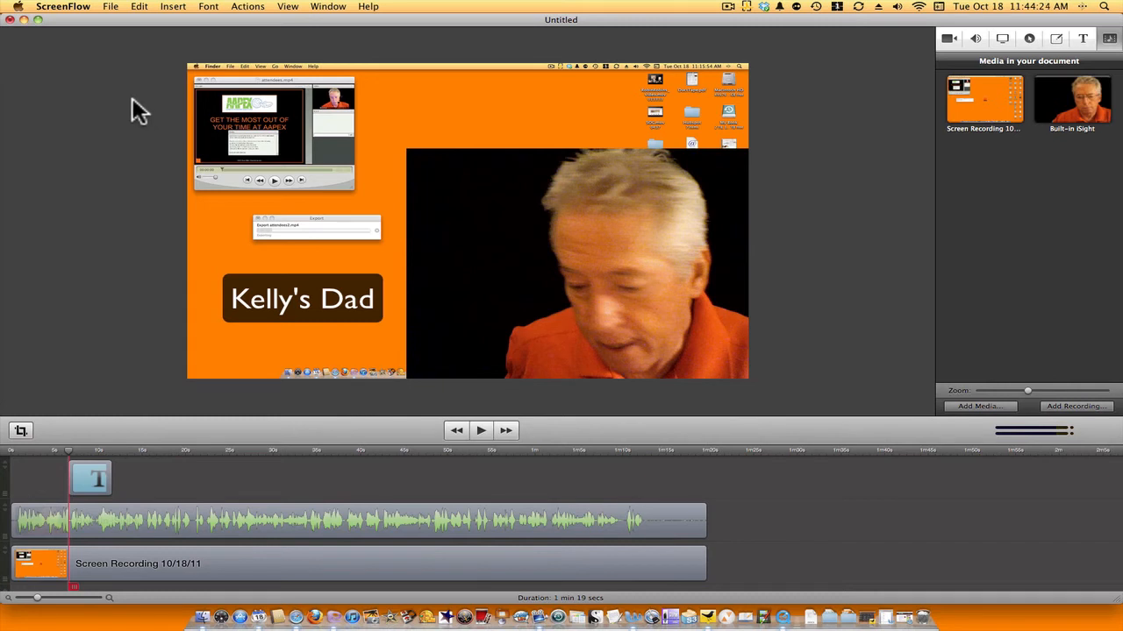
# Review the export presets and the Web – High movie settings without exporting the project.
pyautogui.click(113, 8)
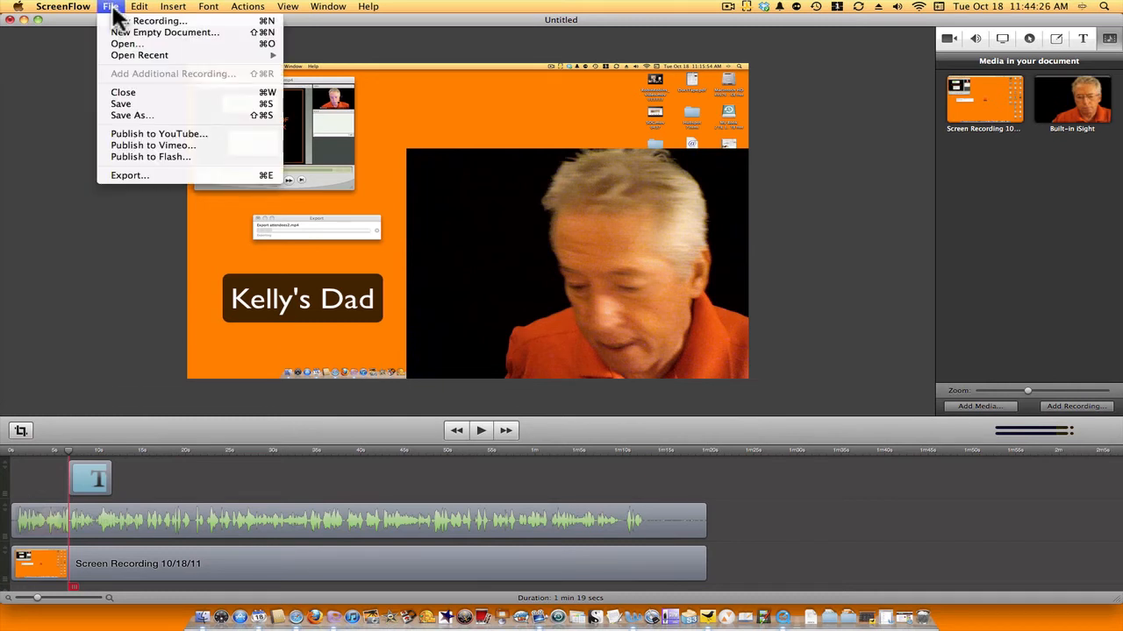
pyautogui.click(118, 172)
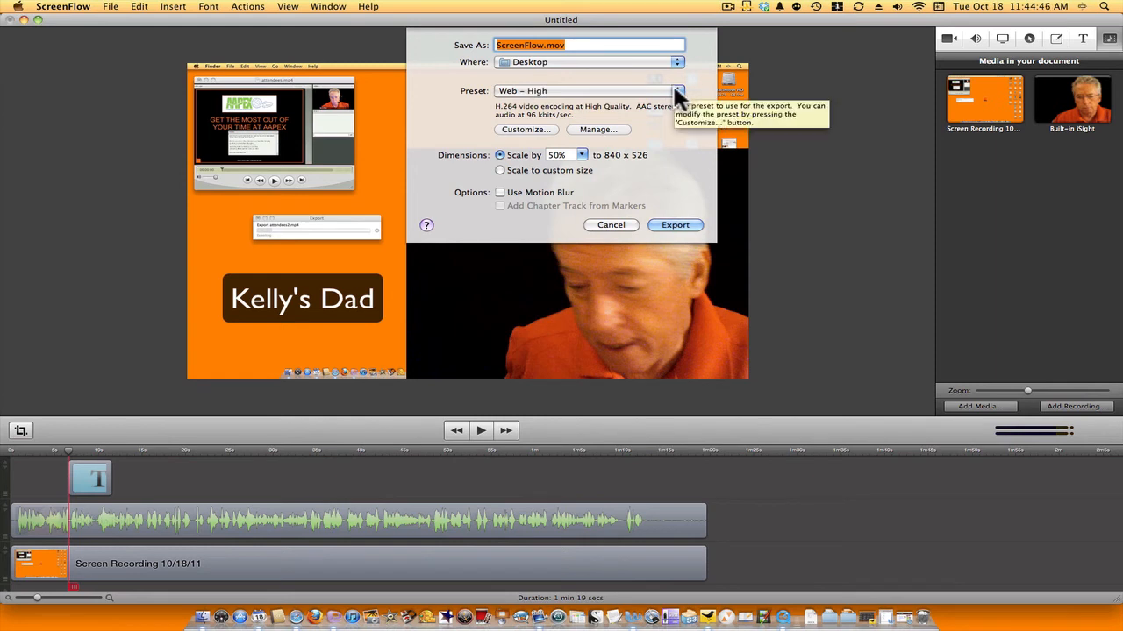
pyautogui.click(673, 90)
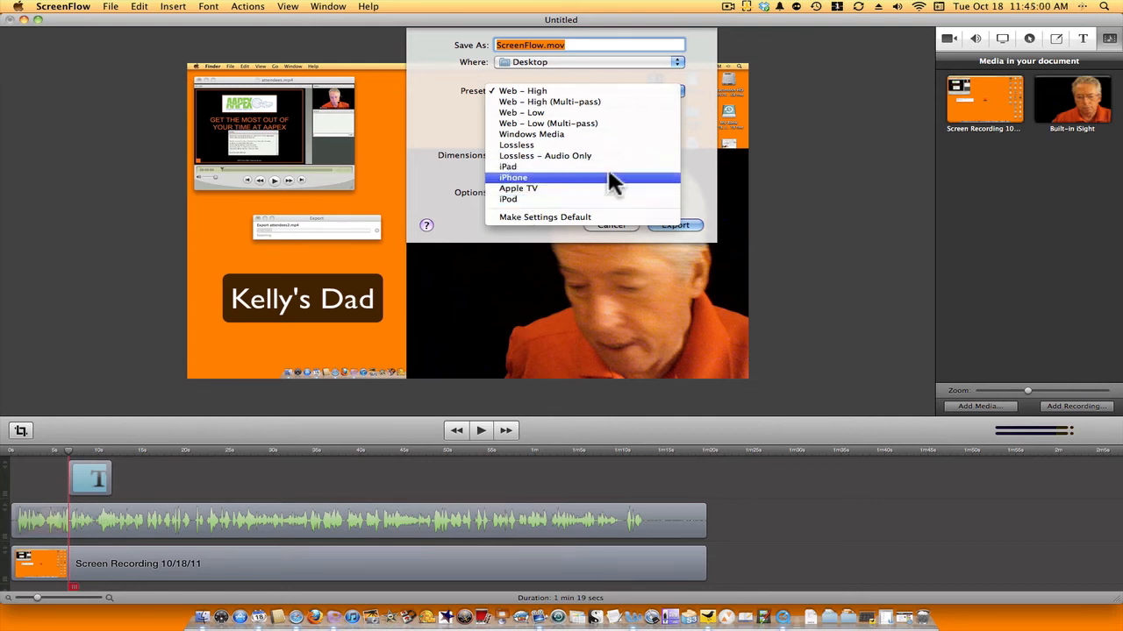
pyautogui.click(698, 123)
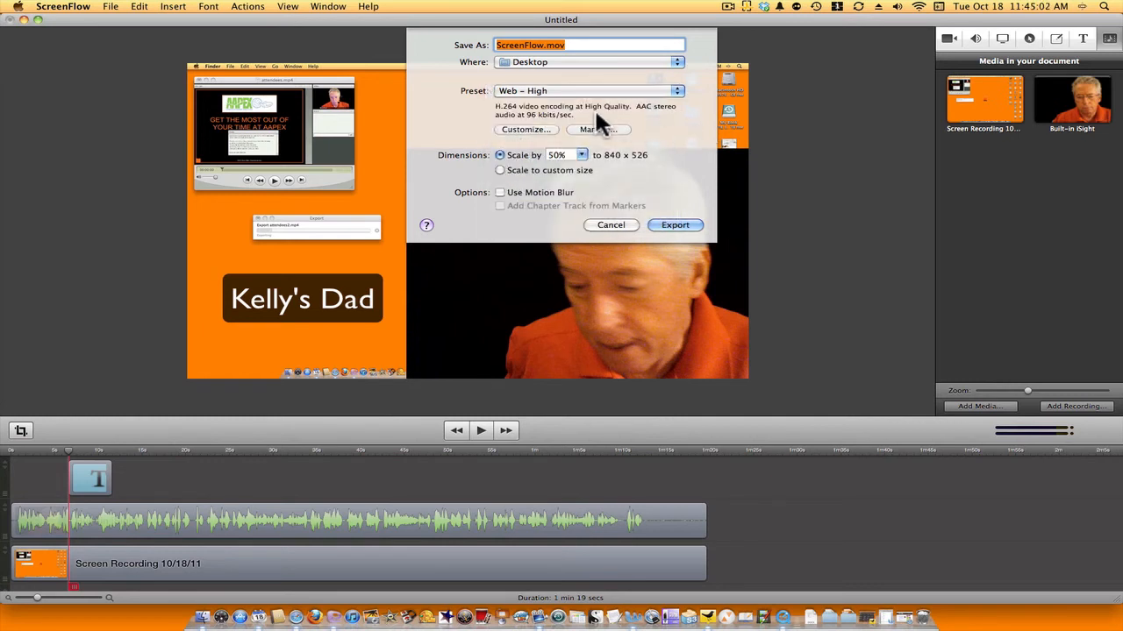
pyautogui.click(519, 131)
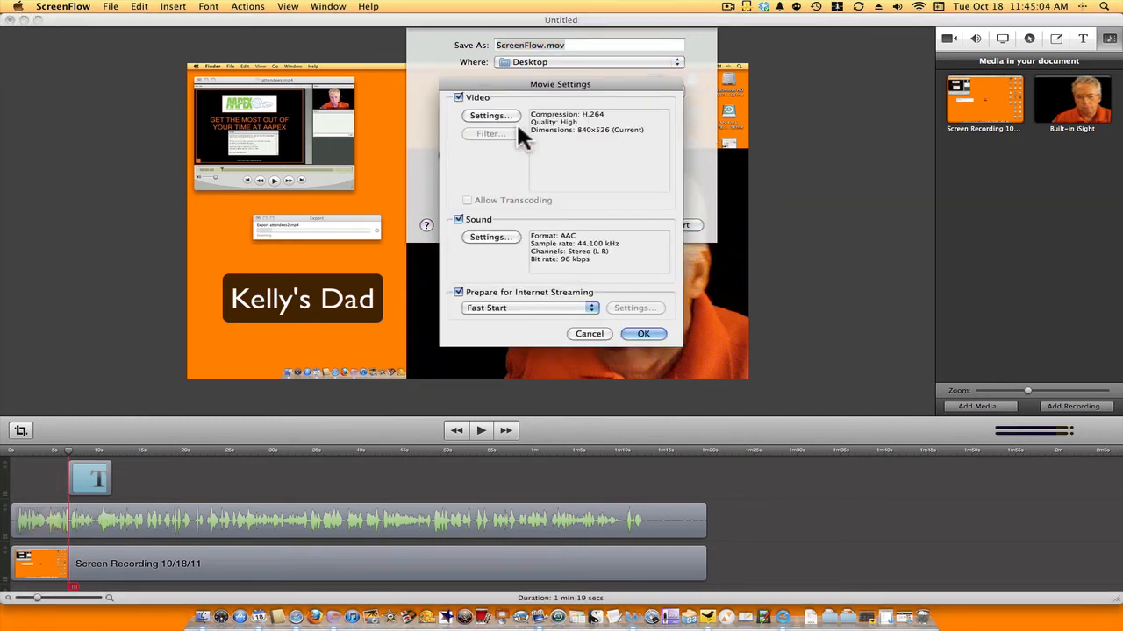
pyautogui.click(590, 333)
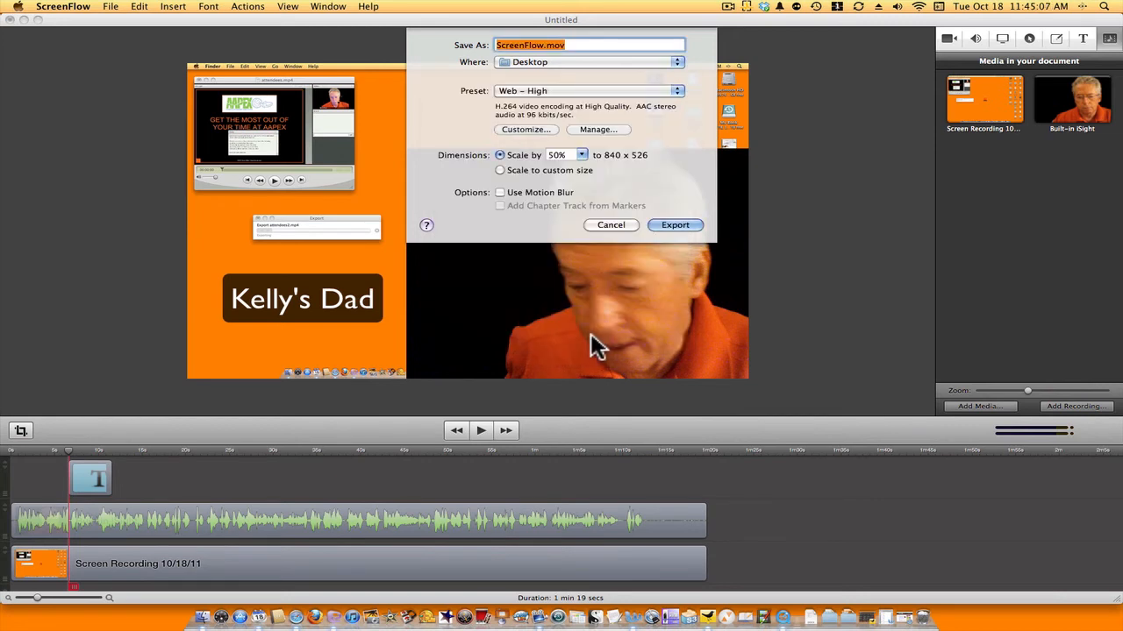
pyautogui.click(621, 227)
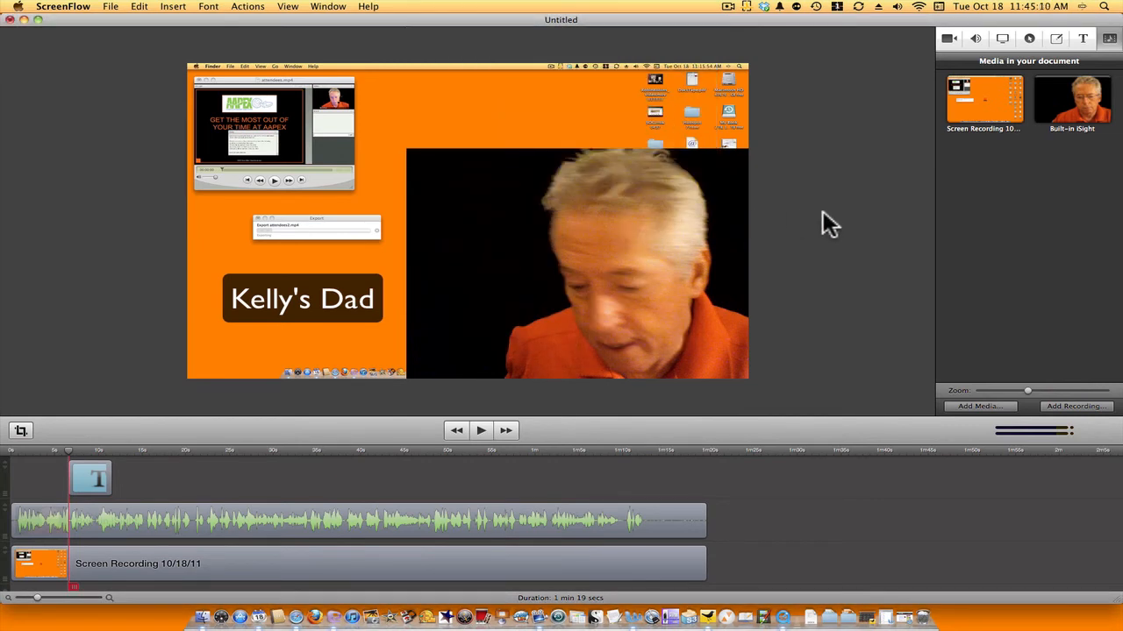